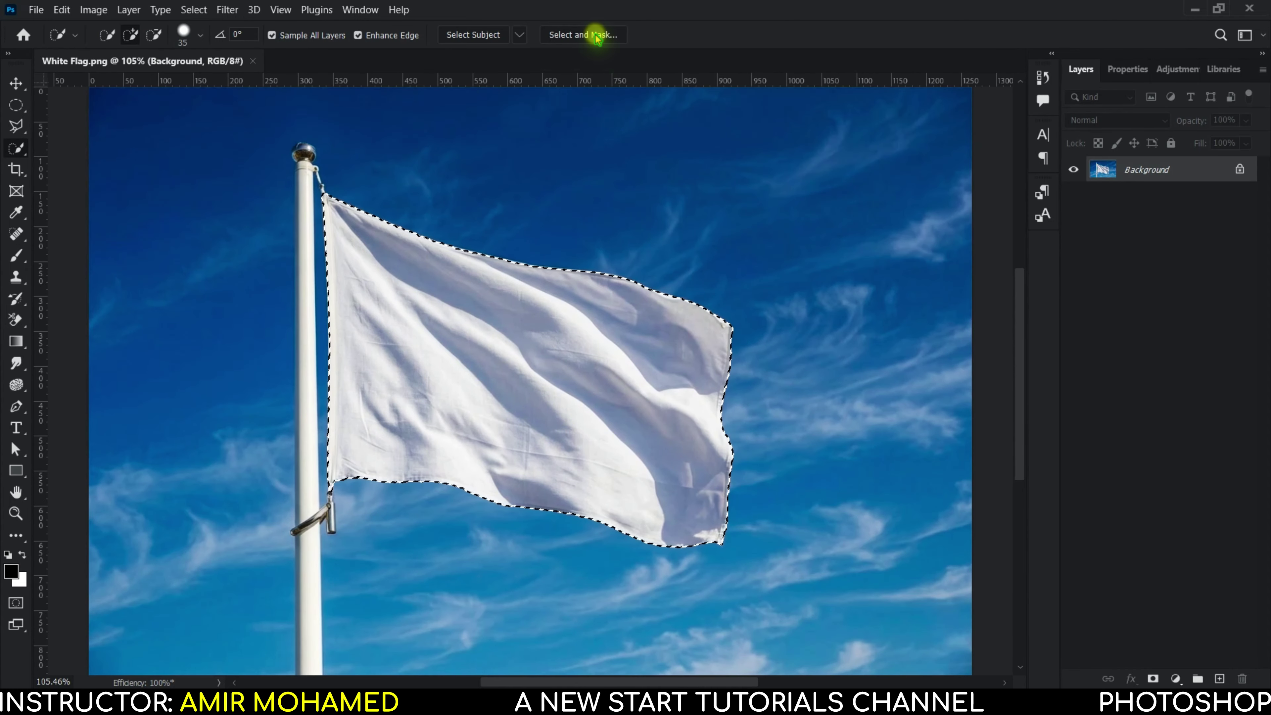
Refine the flag selection in Select and Mask with Smooth 2, Feather 0.5 px, Contrast 15% and Shift Edge +30%
click(583, 34)
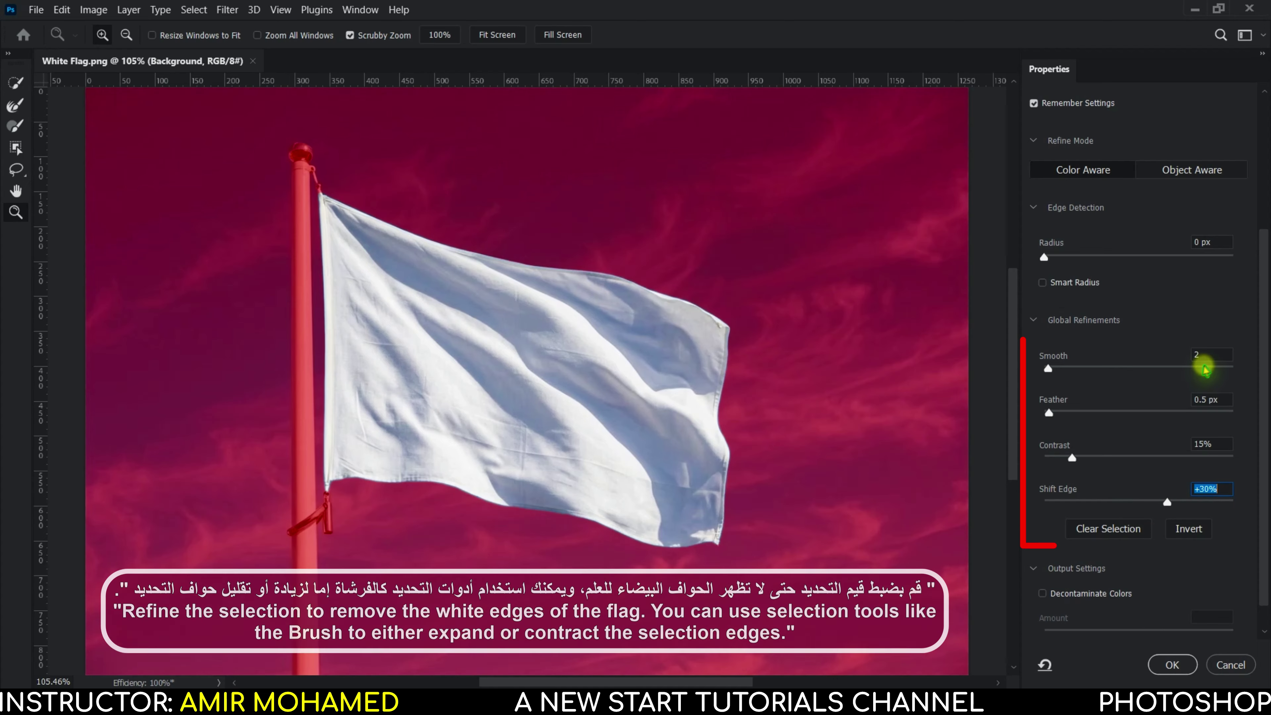
drag(1213, 355, 1187, 356)
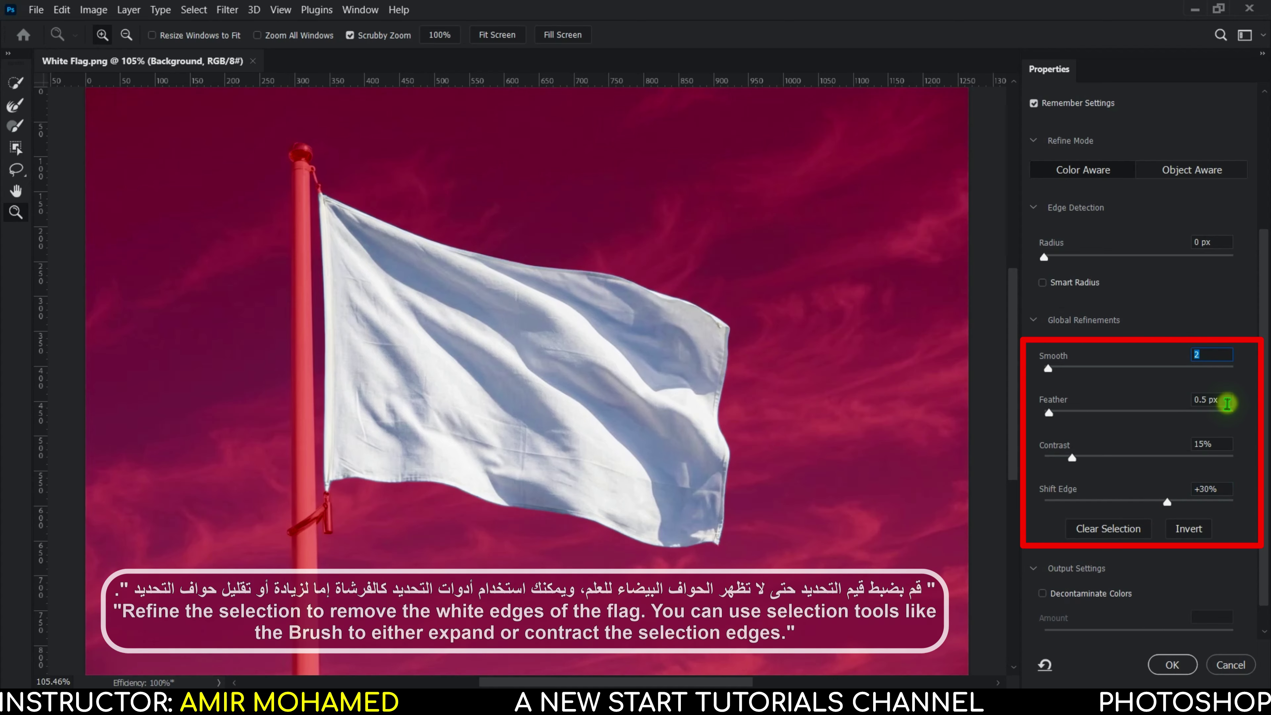
mouse_move(1227, 403)
mouse_down()
mouse_move(1208, 402)
mouse_move(1203, 444)
mouse_move(1181, 448)
mouse_up()
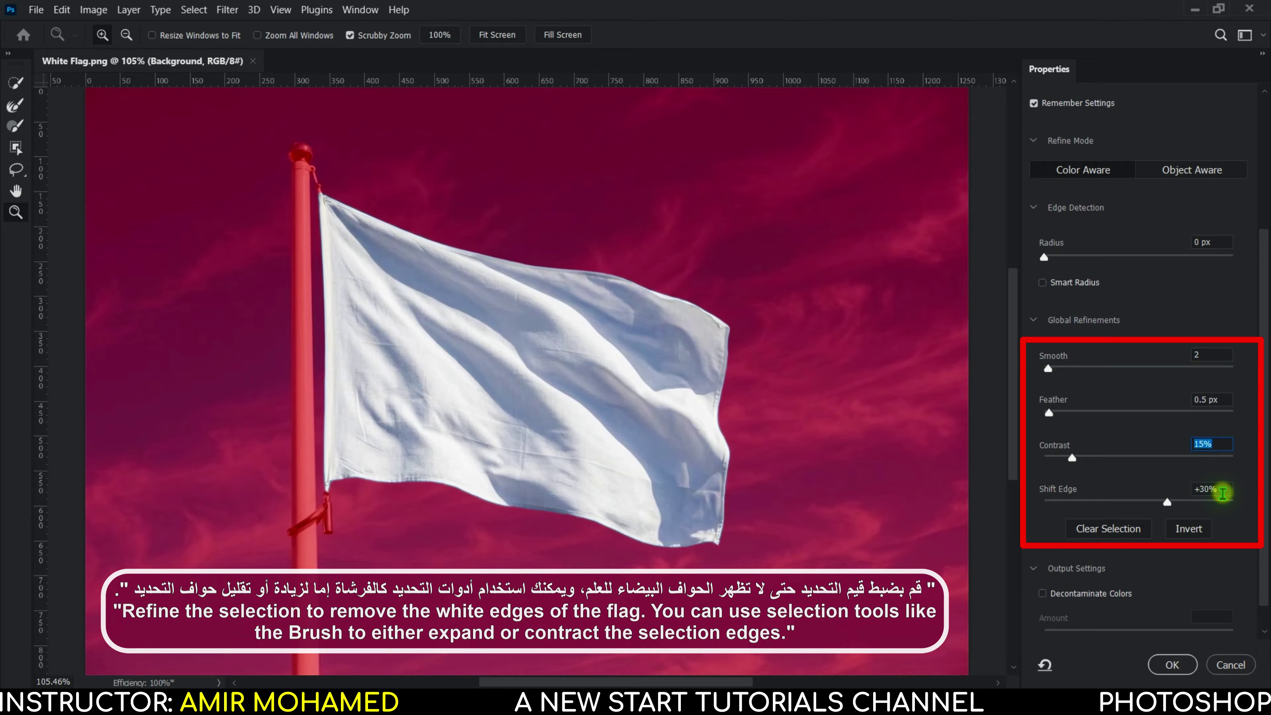
drag(1228, 488, 1166, 496)
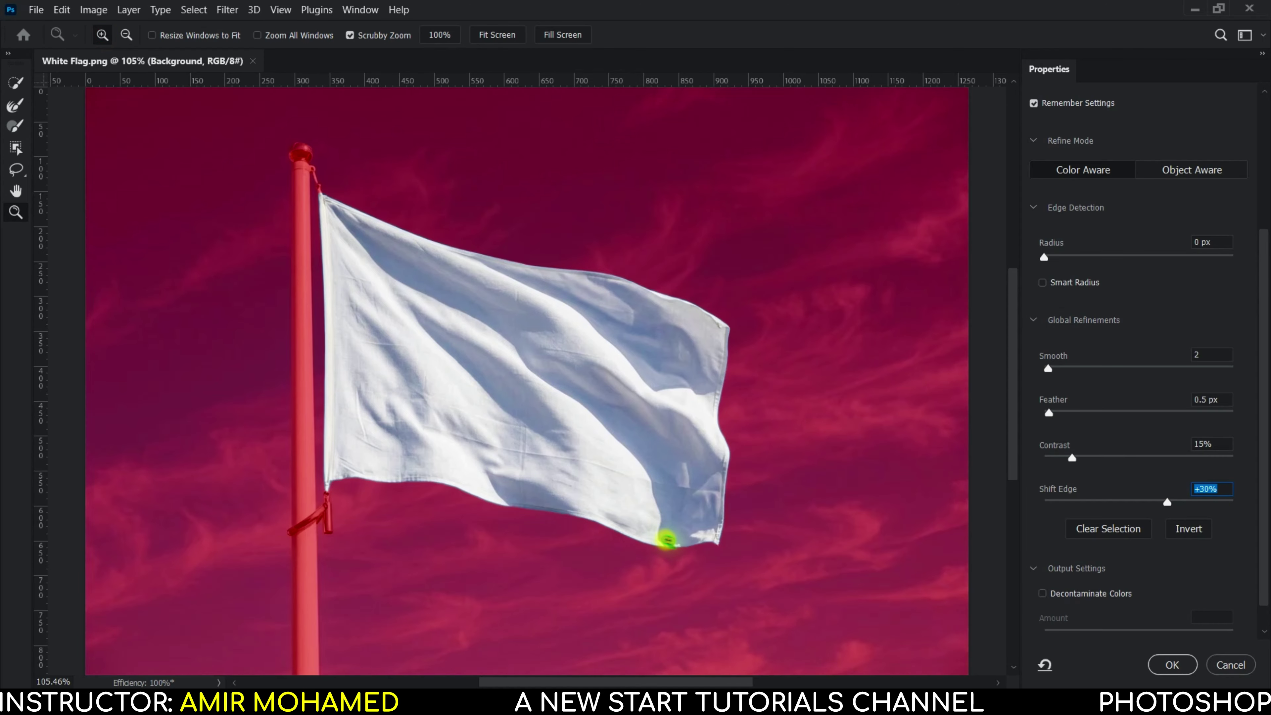
Paint the missing tip of the flag's lower outer corner into the selection with the Brush tool
drag(720, 542, 596, 542)
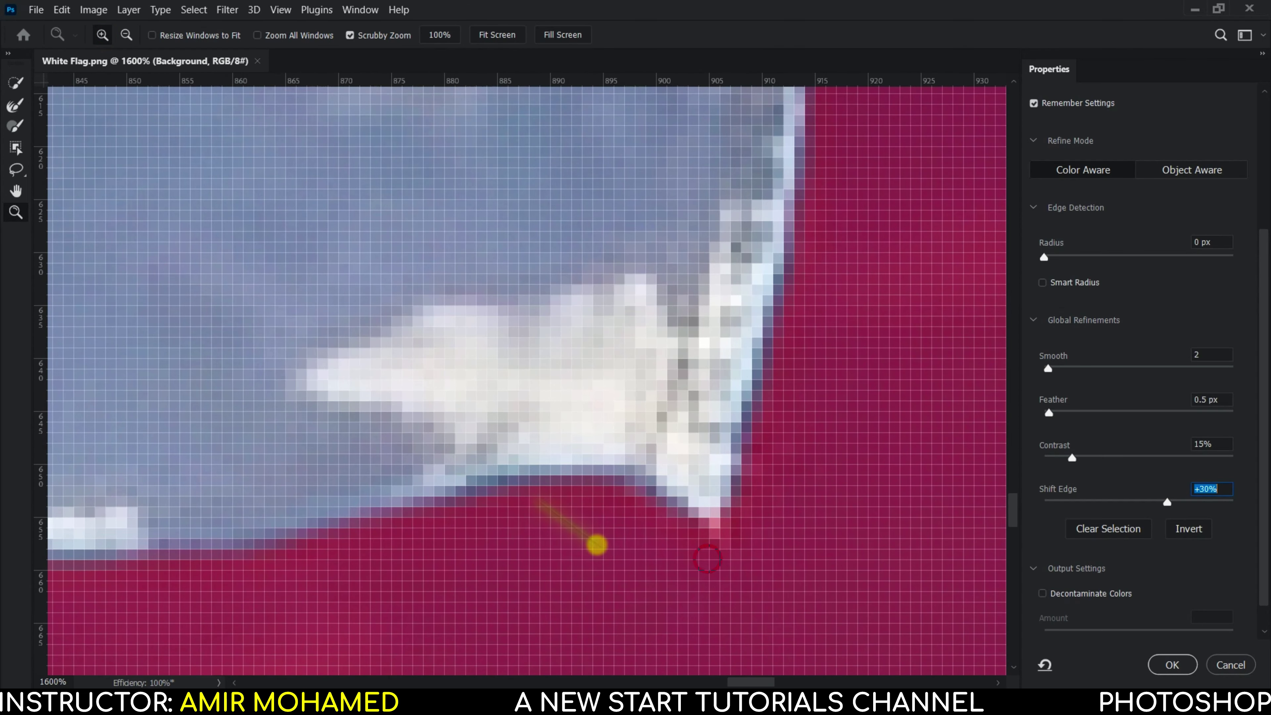
click(17, 131)
drag(701, 486, 724, 541)
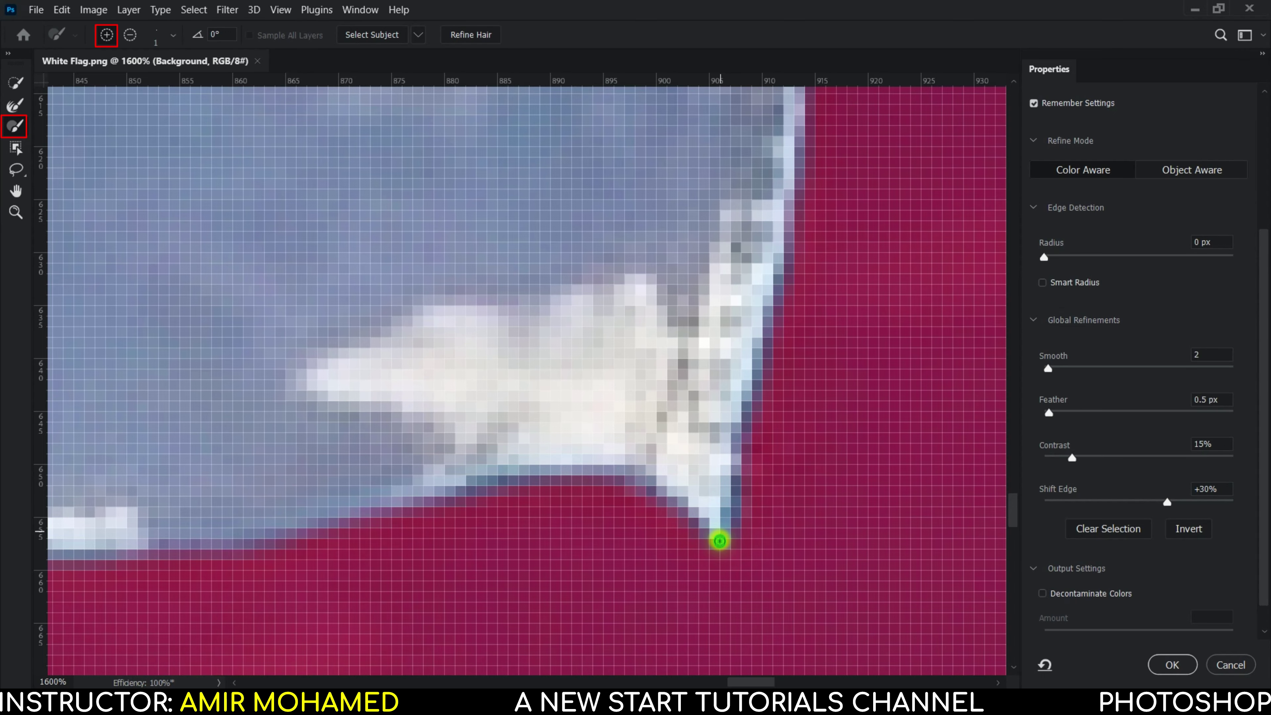
Brush the flag's upper corner beside the pole into the selection and accept the refinement
click(16, 212)
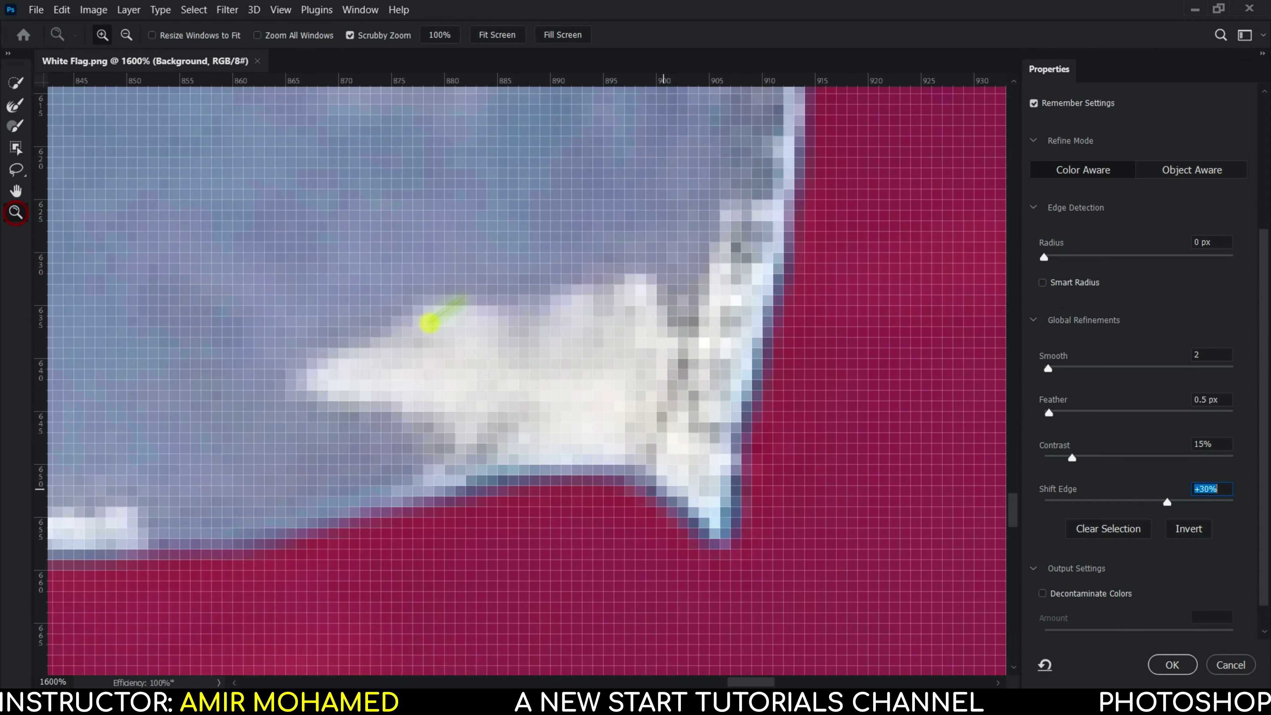
click(495, 35)
drag(320, 189, 314, 172)
click(16, 126)
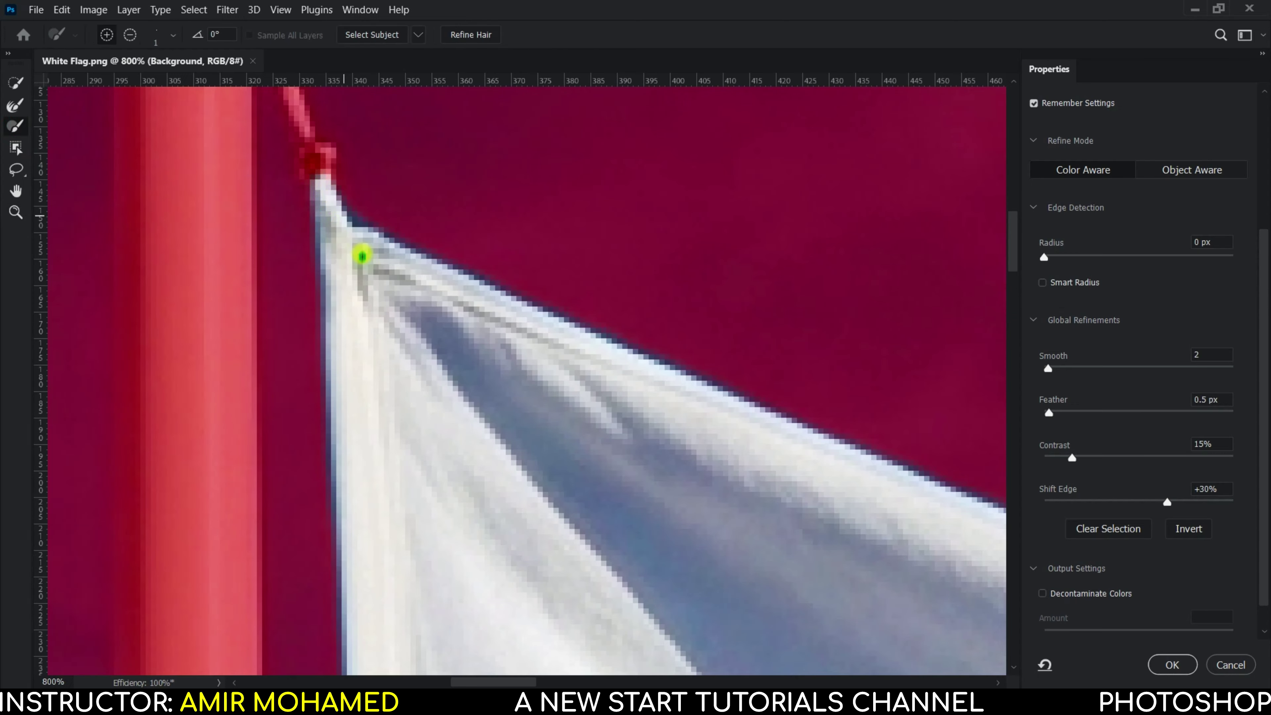
click(17, 213)
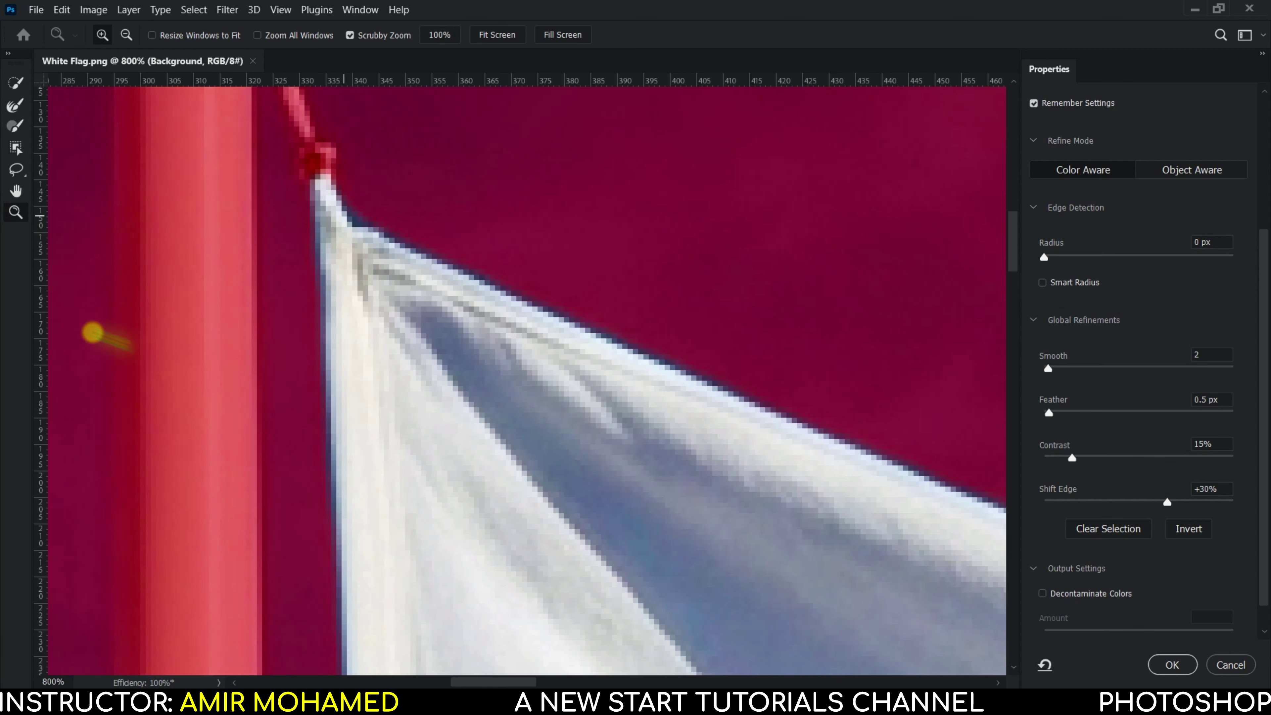
click(496, 36)
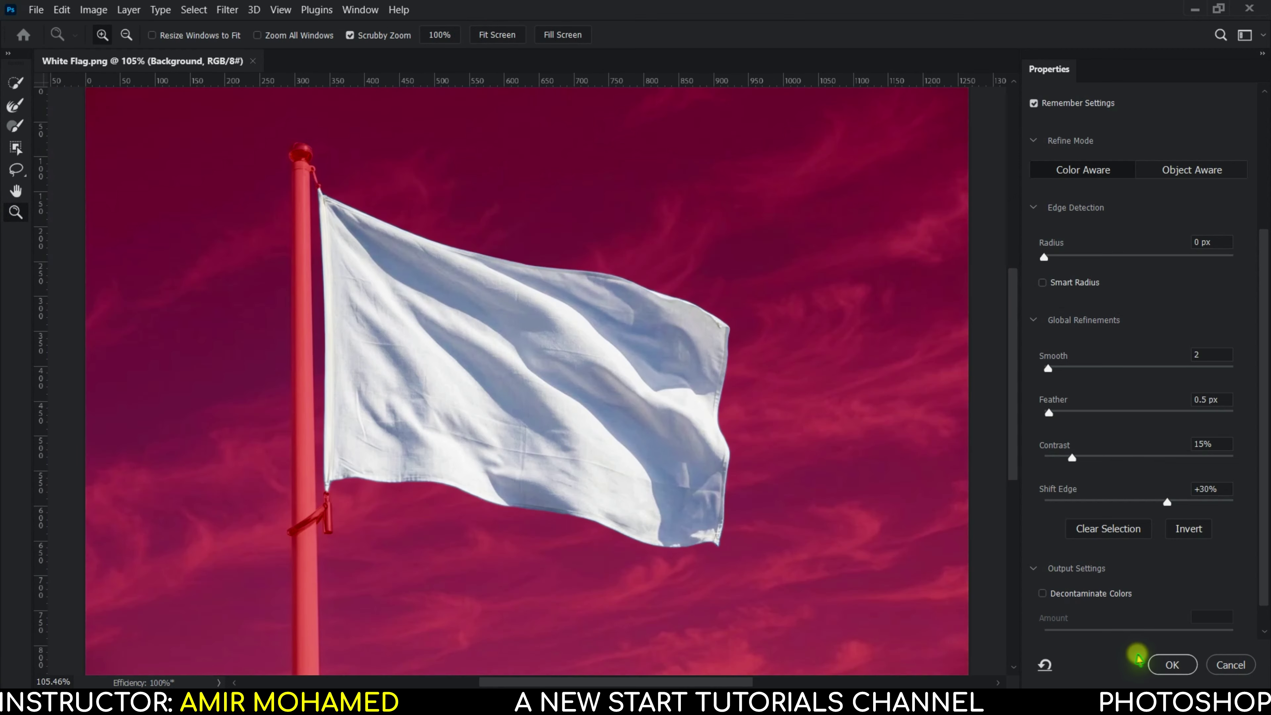
click(1158, 665)
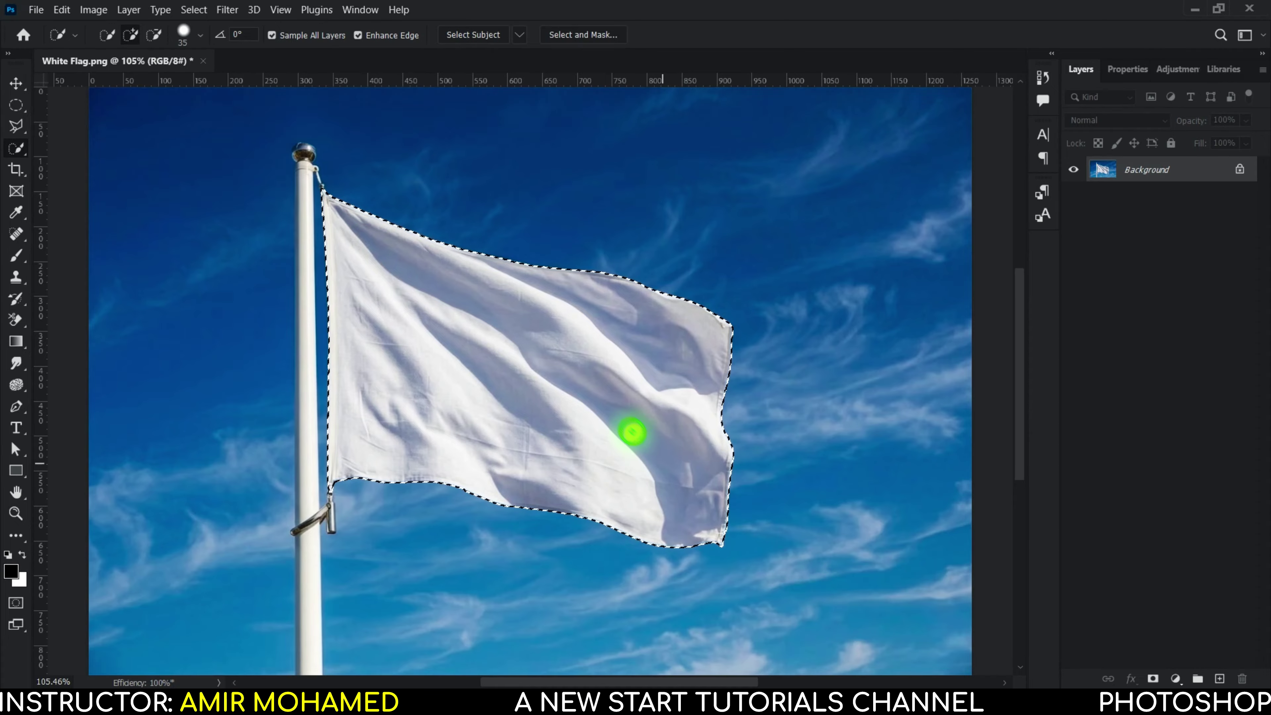
Copy the selected flag onto its own layer and set that layer's blend mode to Multiply
key(ctrl+j)
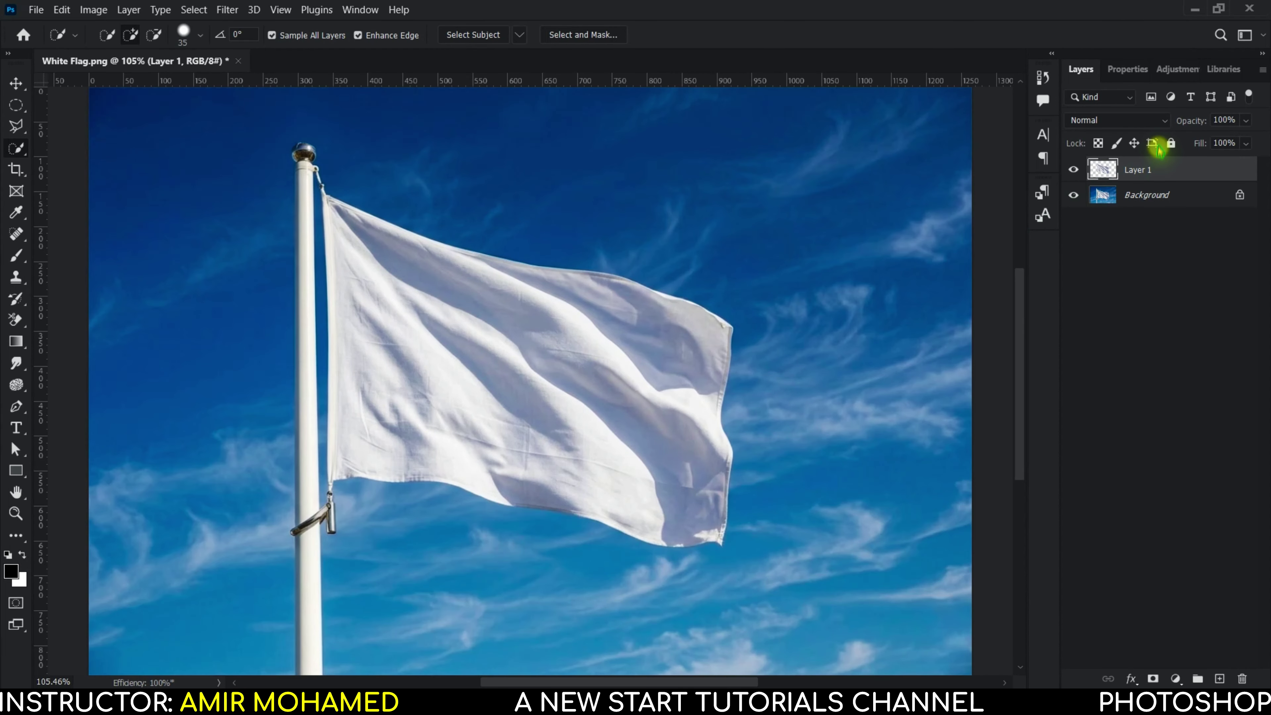
click(1164, 121)
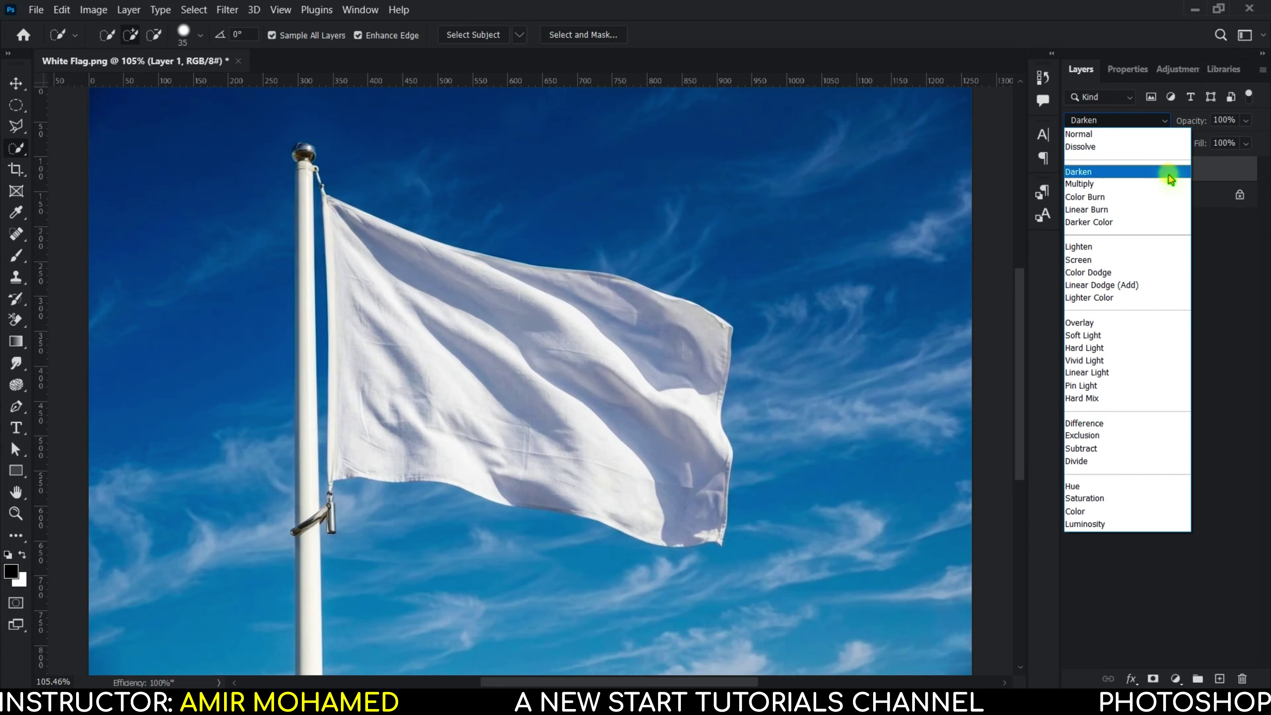
click(1170, 185)
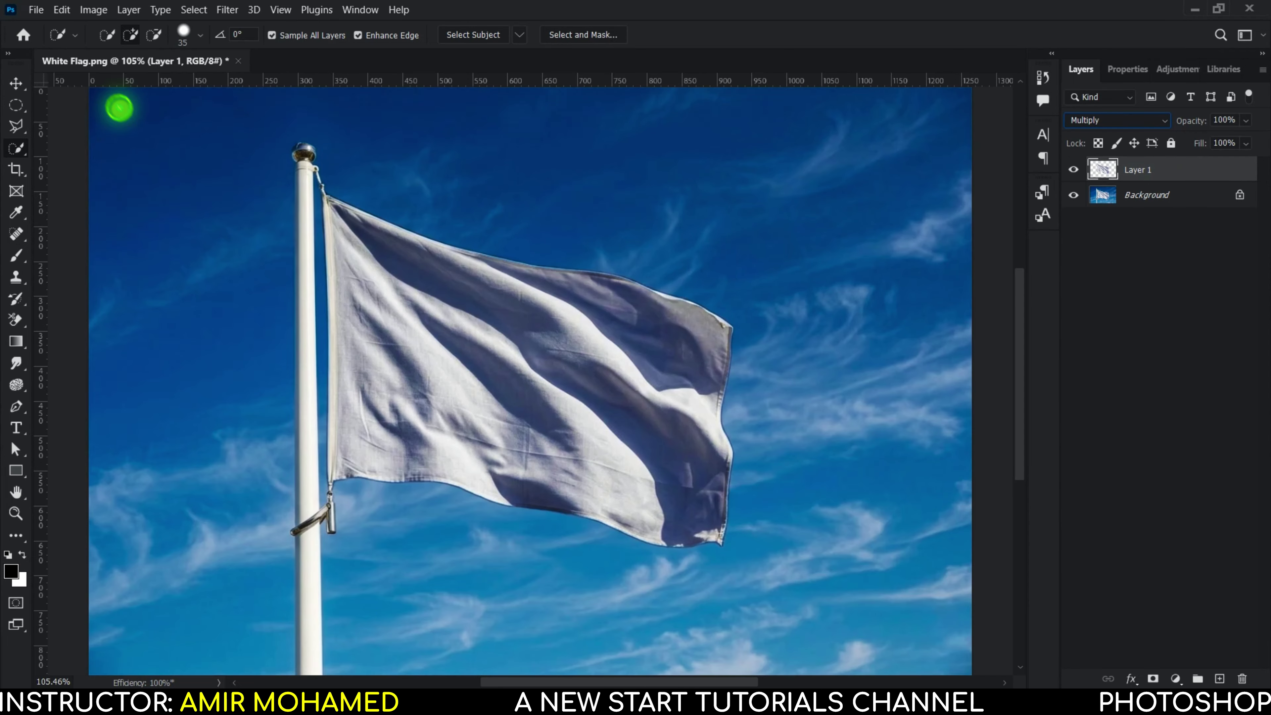
Place the Sudan Flag image as an embedded file and lower its opacity to 53%
click(40, 15)
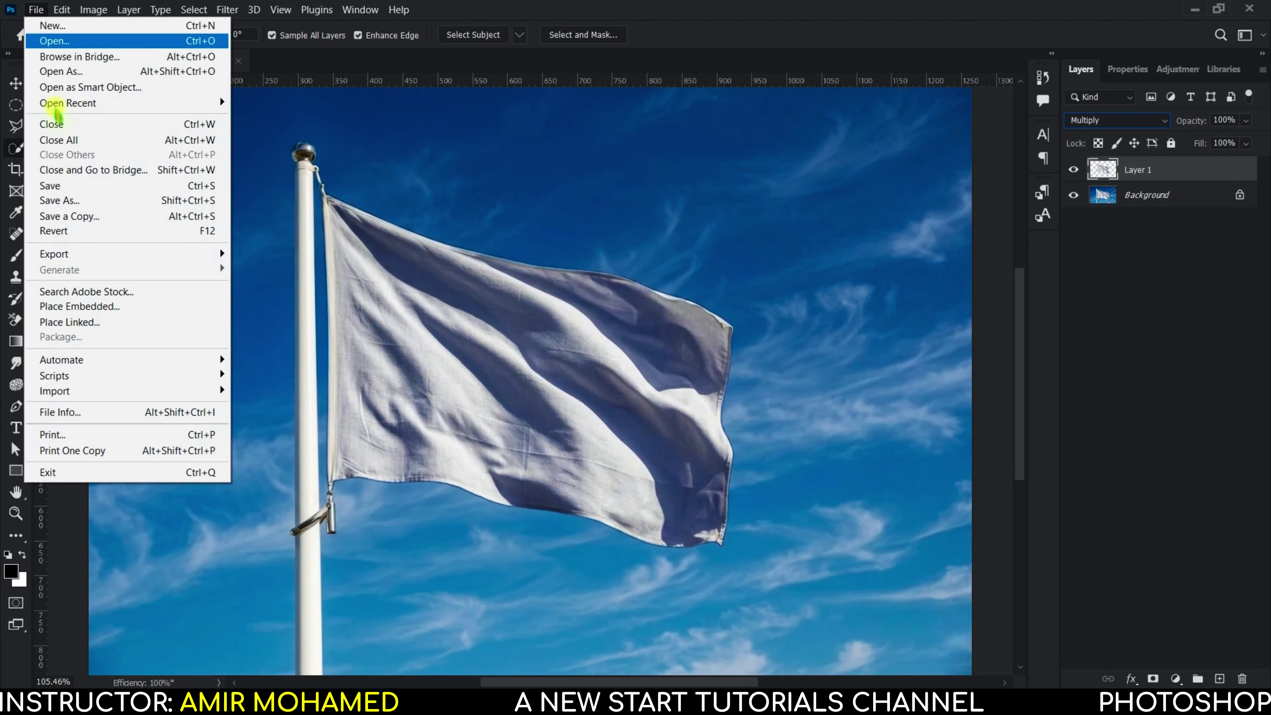
click(162, 306)
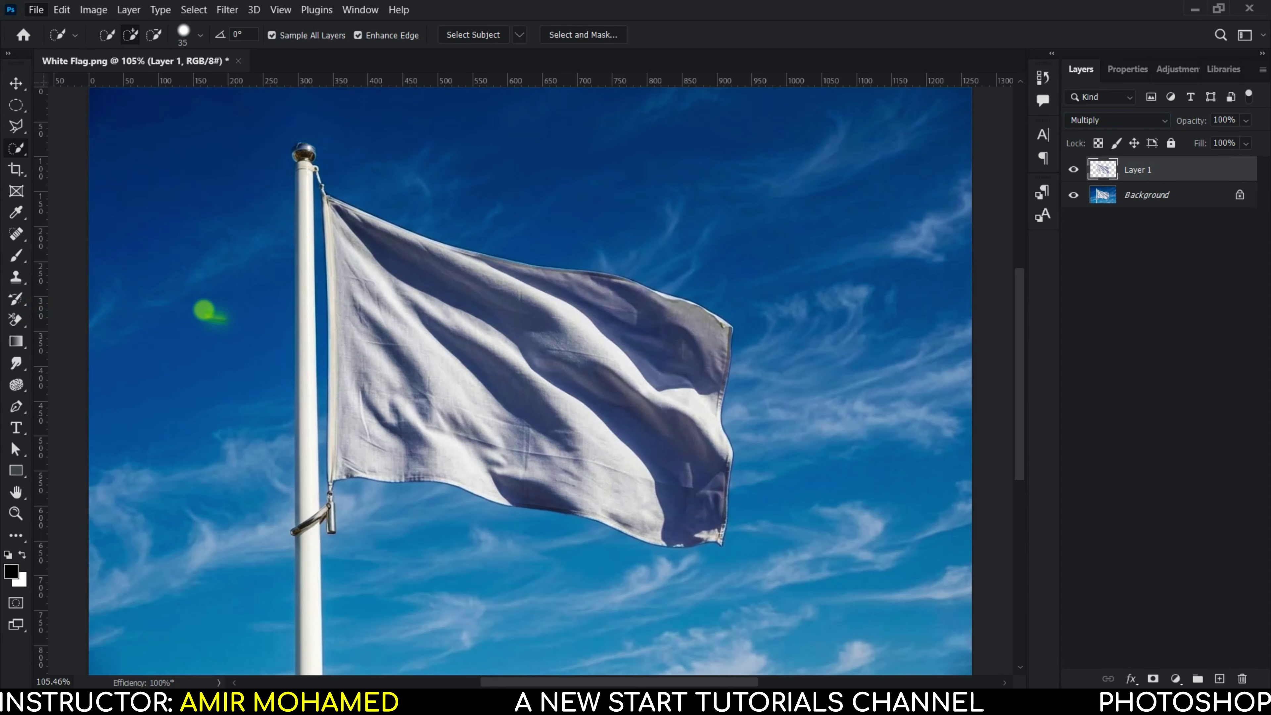
double_click(197, 150)
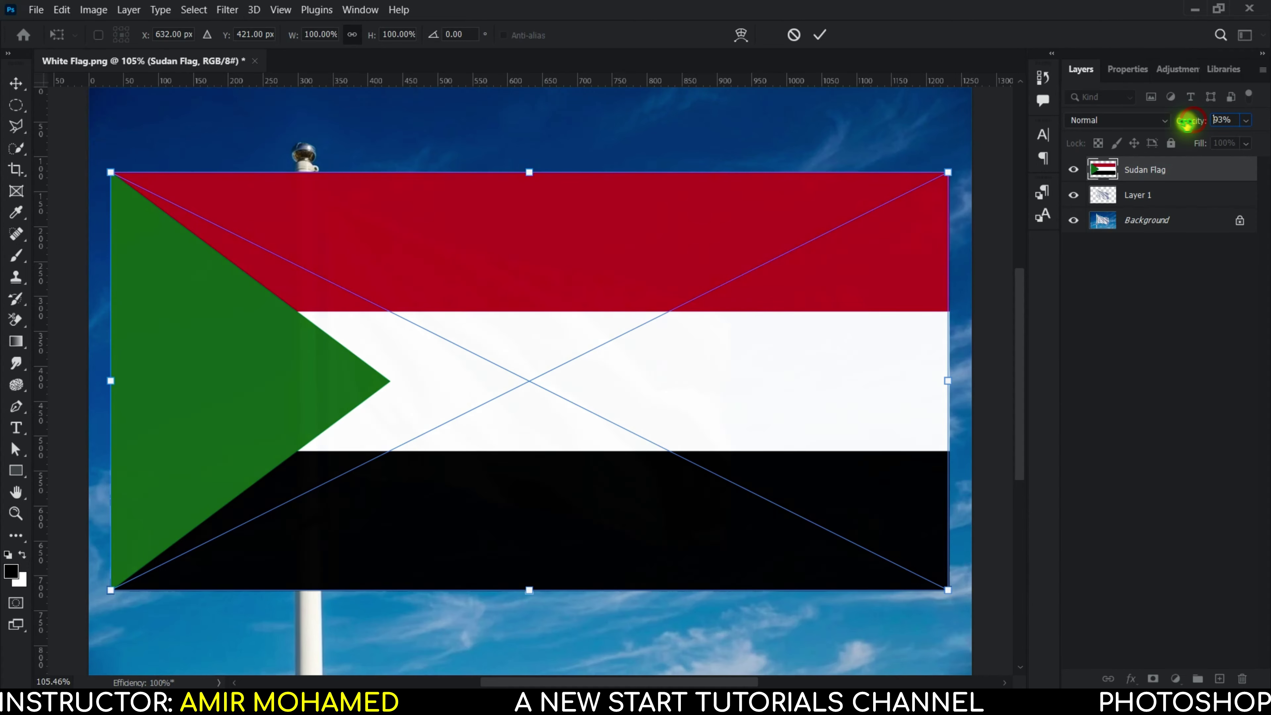
drag(1188, 121, 1156, 121)
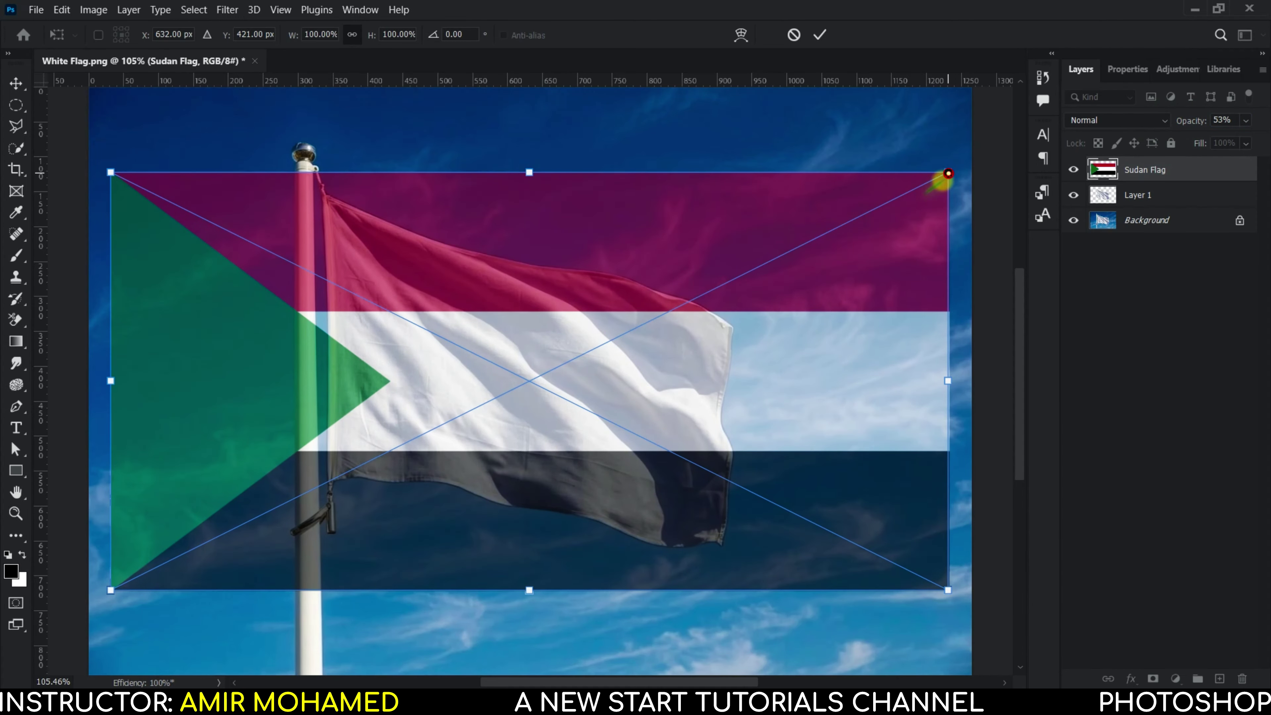
Scale the Sudan flag to about 62% and rotate it about 10.4° over the white flag
drag(948, 173, 647, 369)
drag(364, 409, 550, 308)
drag(822, 236, 821, 301)
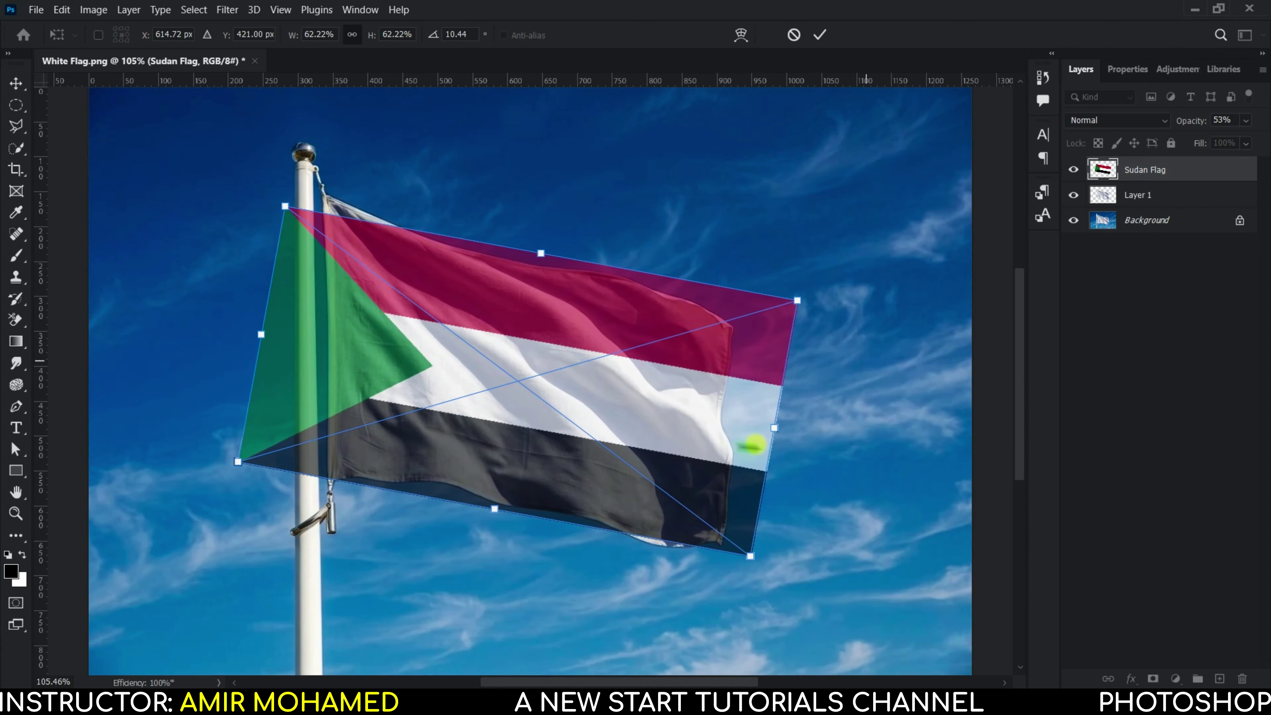
Distort the Sudan flag so its two pole-side corners meet the white flag's attachment points
right_click(567, 343)
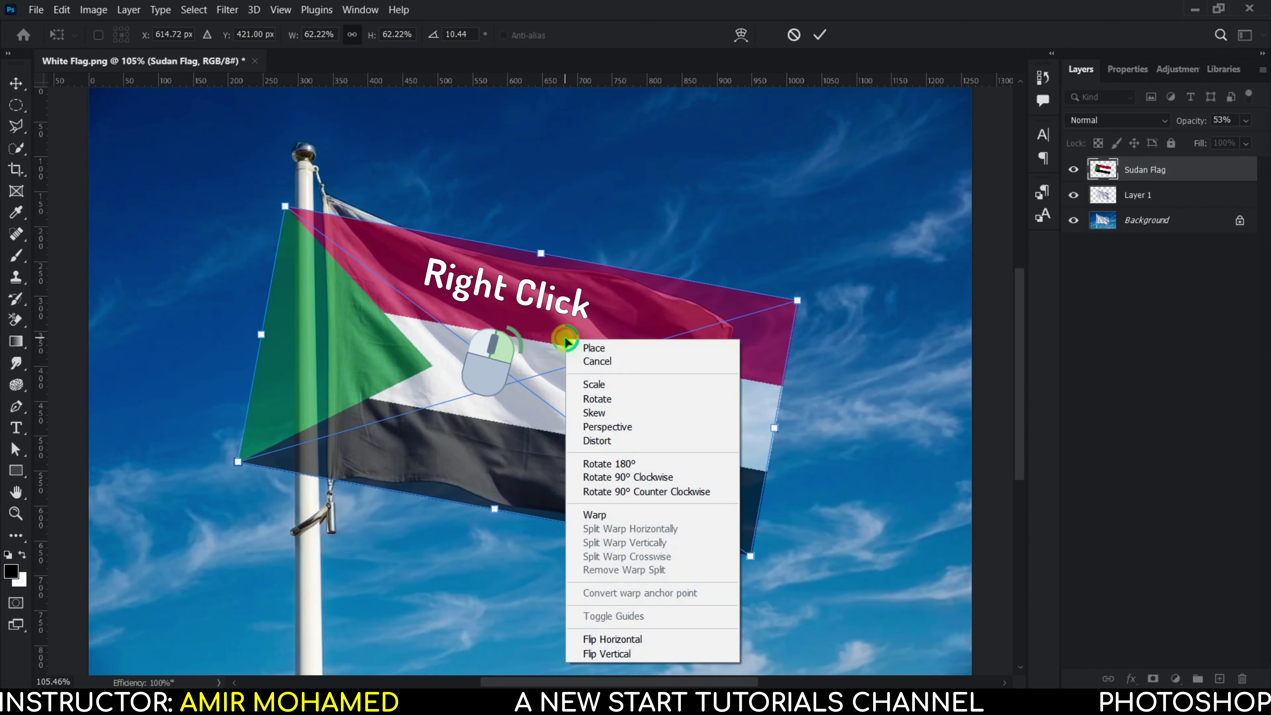
click(607, 441)
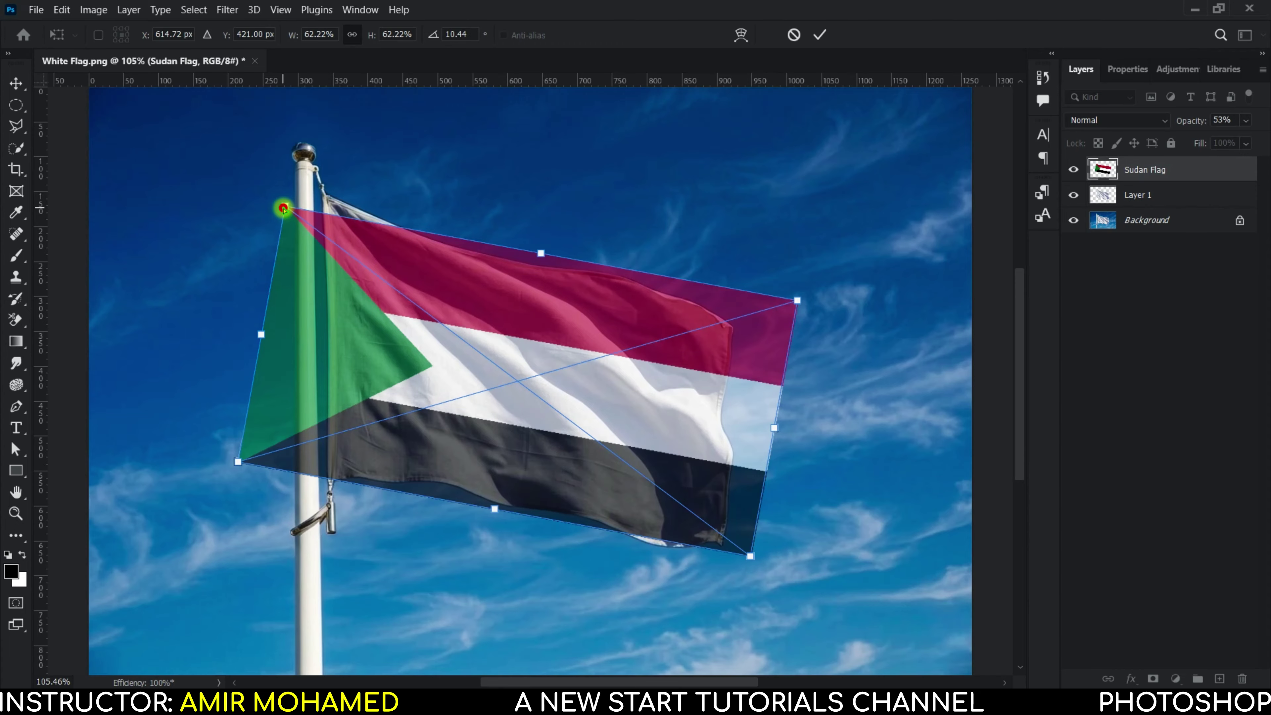
drag(283, 207, 312, 178)
drag(236, 461, 342, 488)
scroll(323, 487, up, 5)
scroll(431, 302, down, 4)
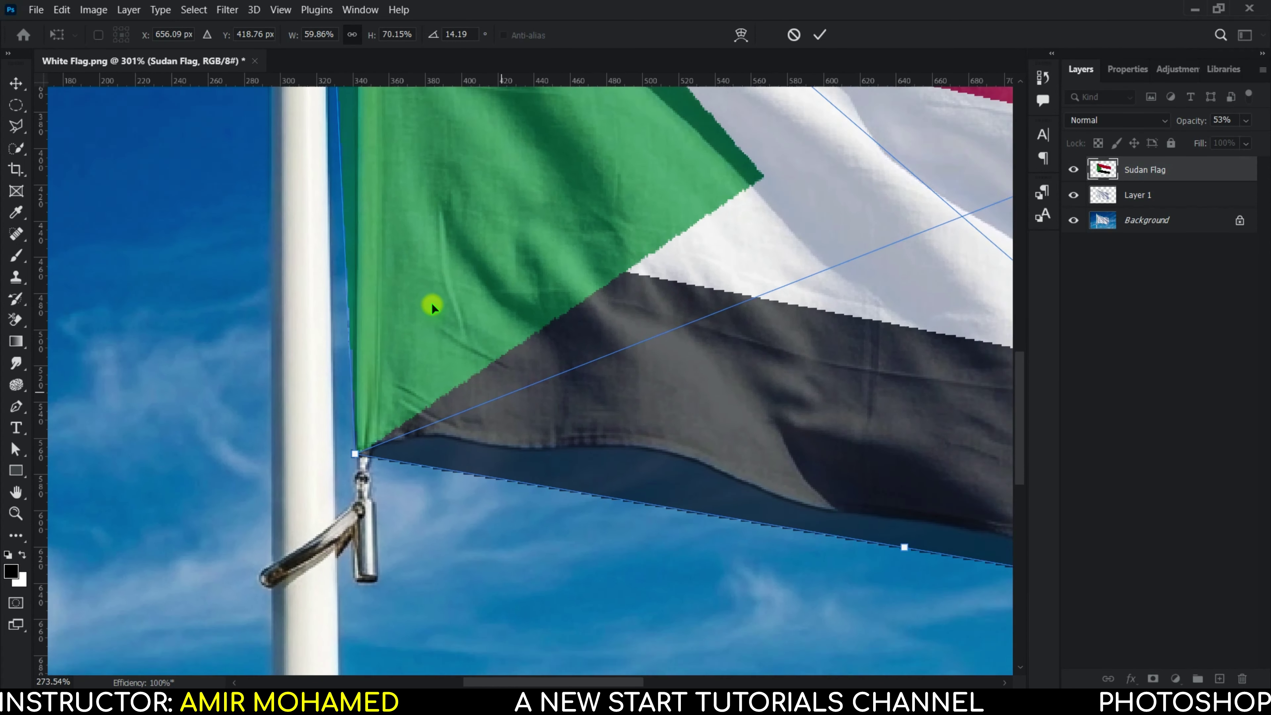
scroll(328, 212, up, 5)
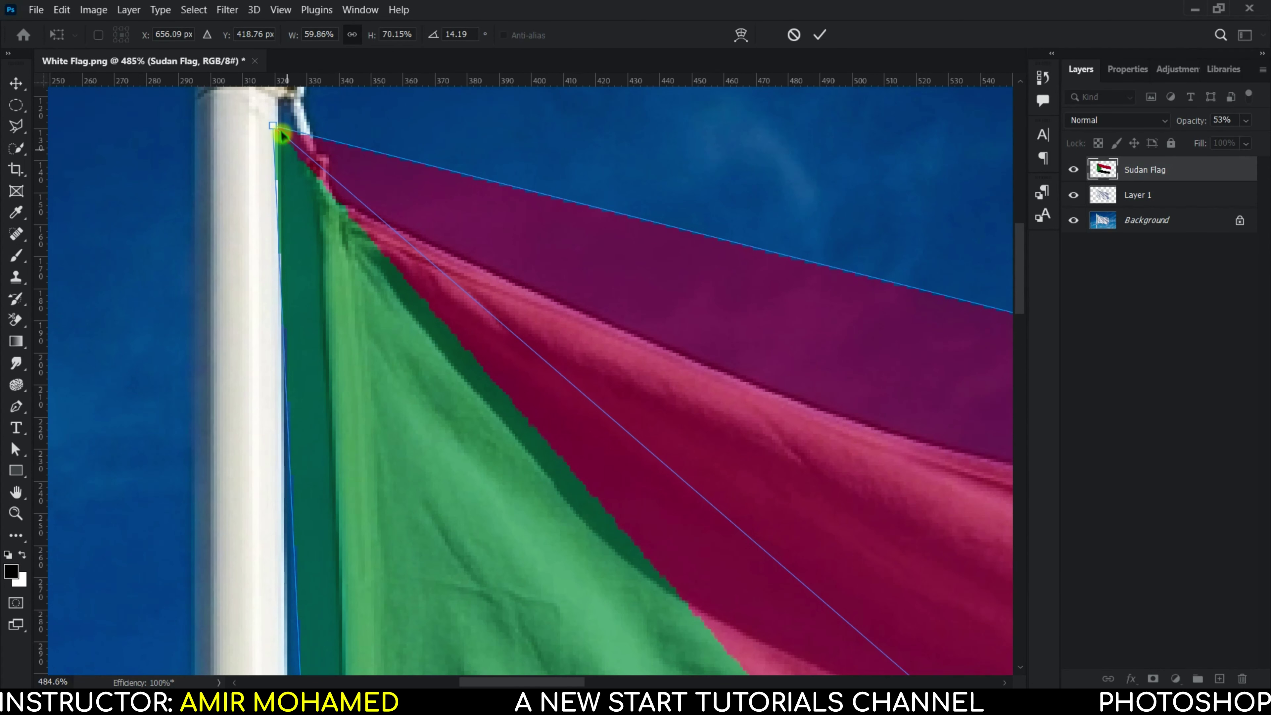
drag(273, 122, 314, 171)
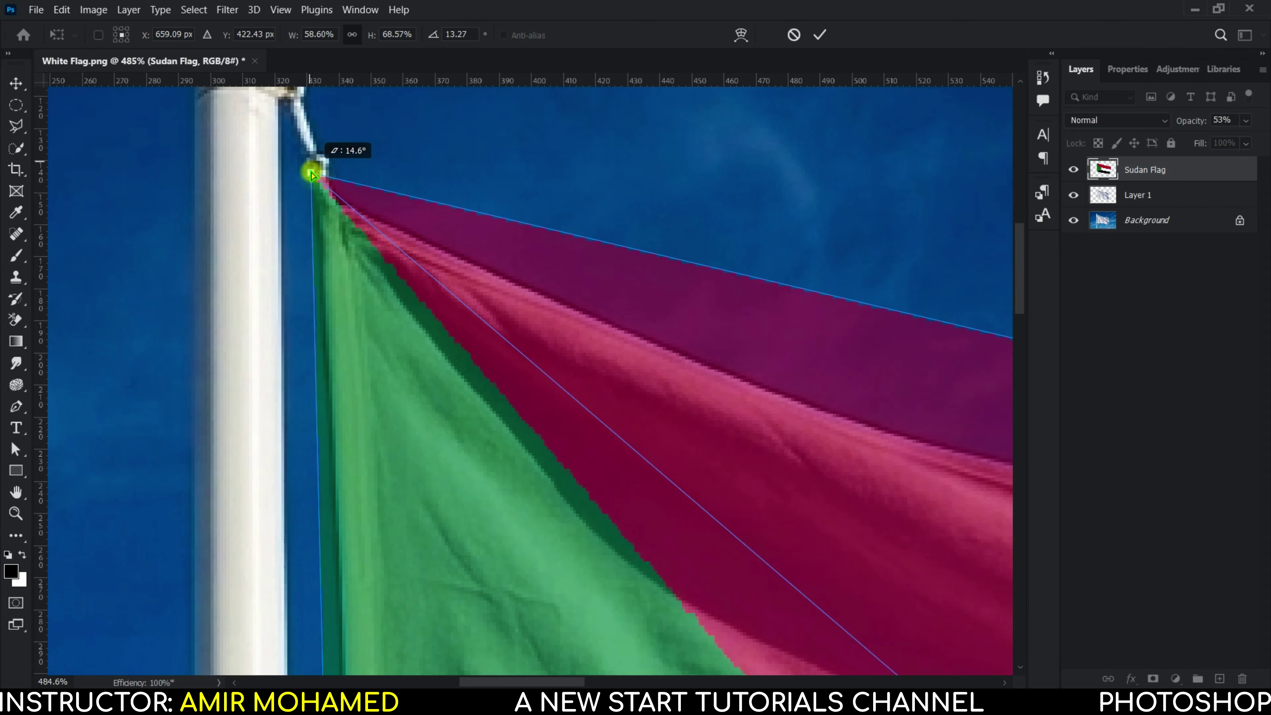
Pull the Sudan flag's two outer corners in to the white flag's free edge
scroll(414, 440, down, 5)
scroll(461, 518, up, 3)
scroll(462, 518, down, 3)
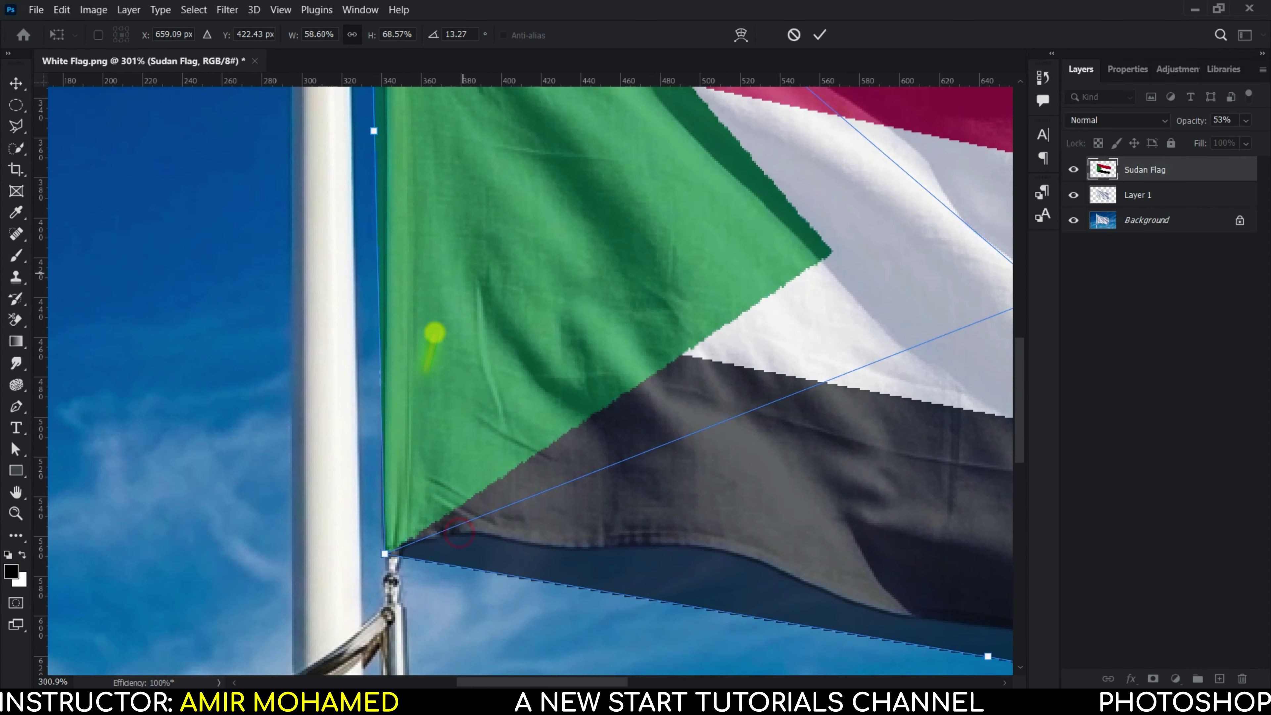
scroll(389, 519, up, 4)
scroll(401, 487, down, 5)
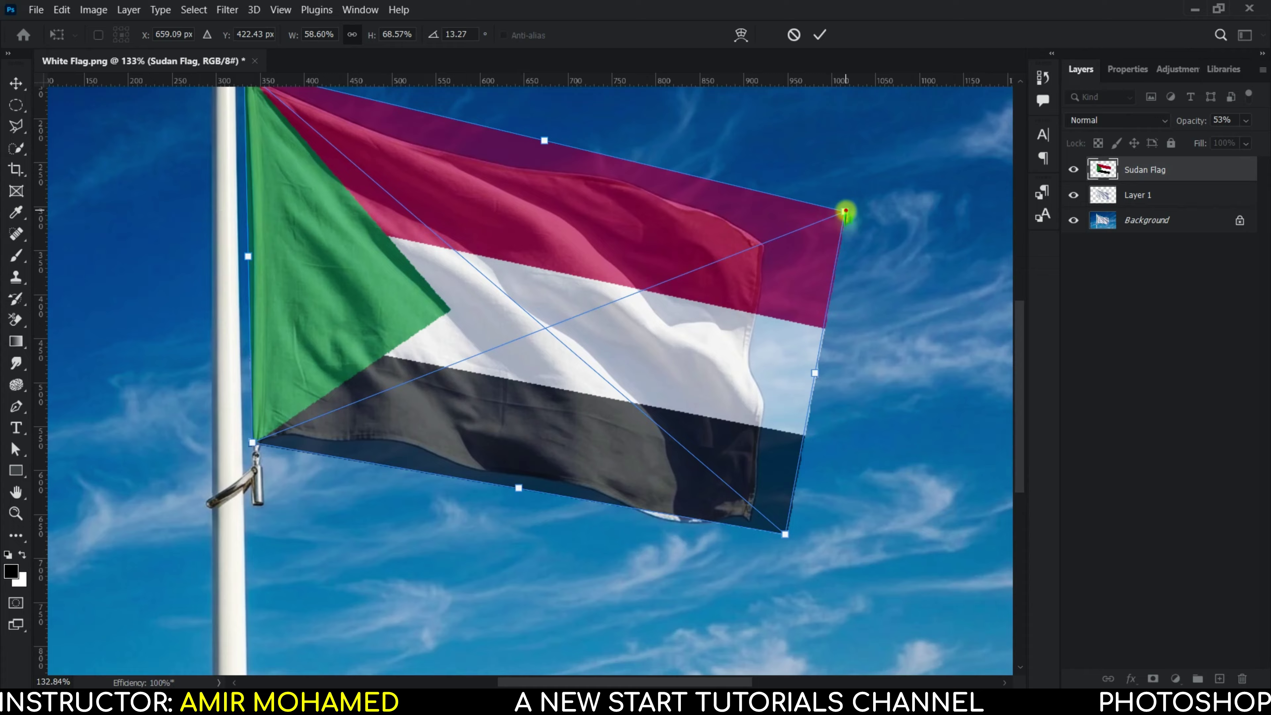
drag(845, 212, 768, 216)
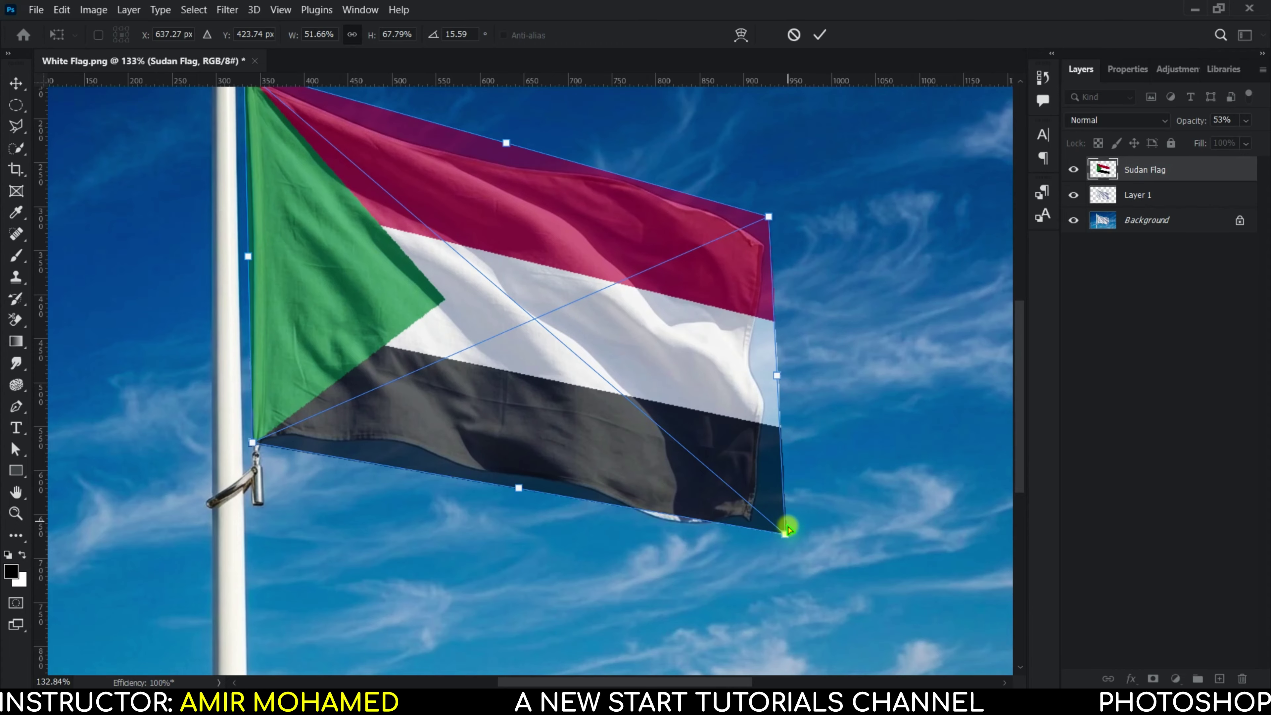
drag(785, 534, 760, 540)
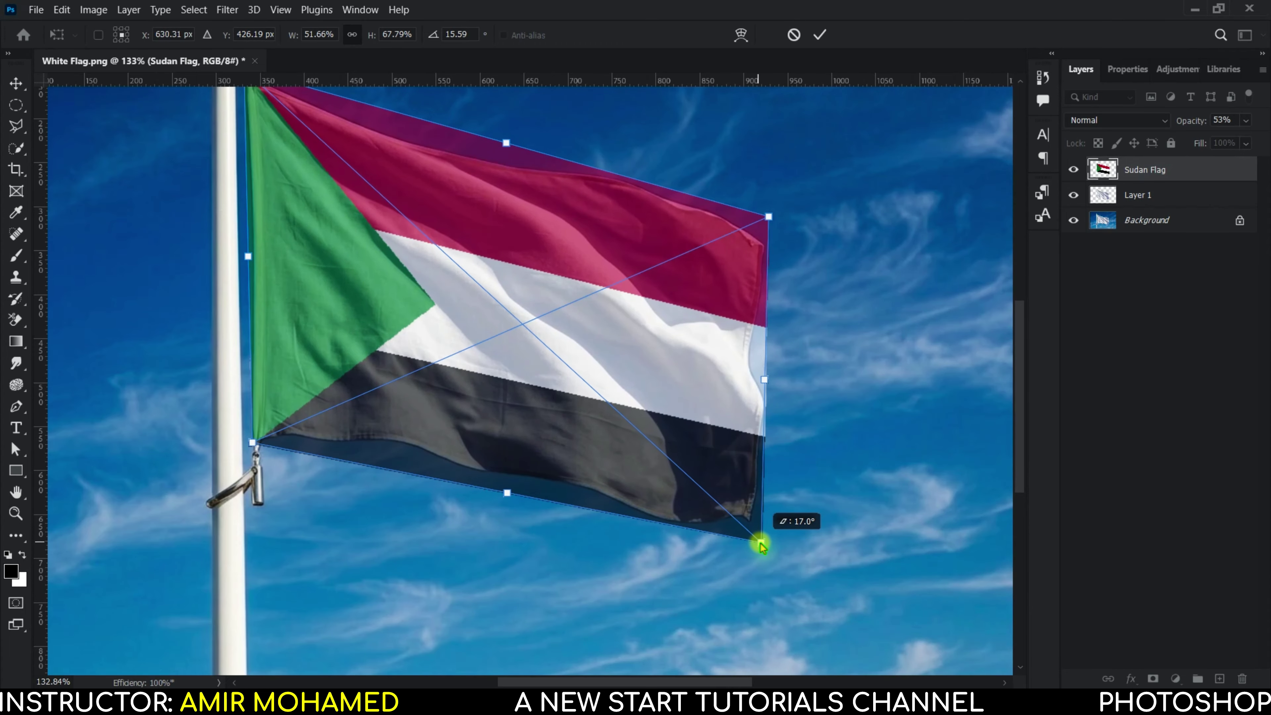
Warp the Sudan flag so the pole-side parts of its upper and lower edges curve in towards the fabric's outline
scroll(539, 307, down, 3)
scroll(536, 360, up, 2)
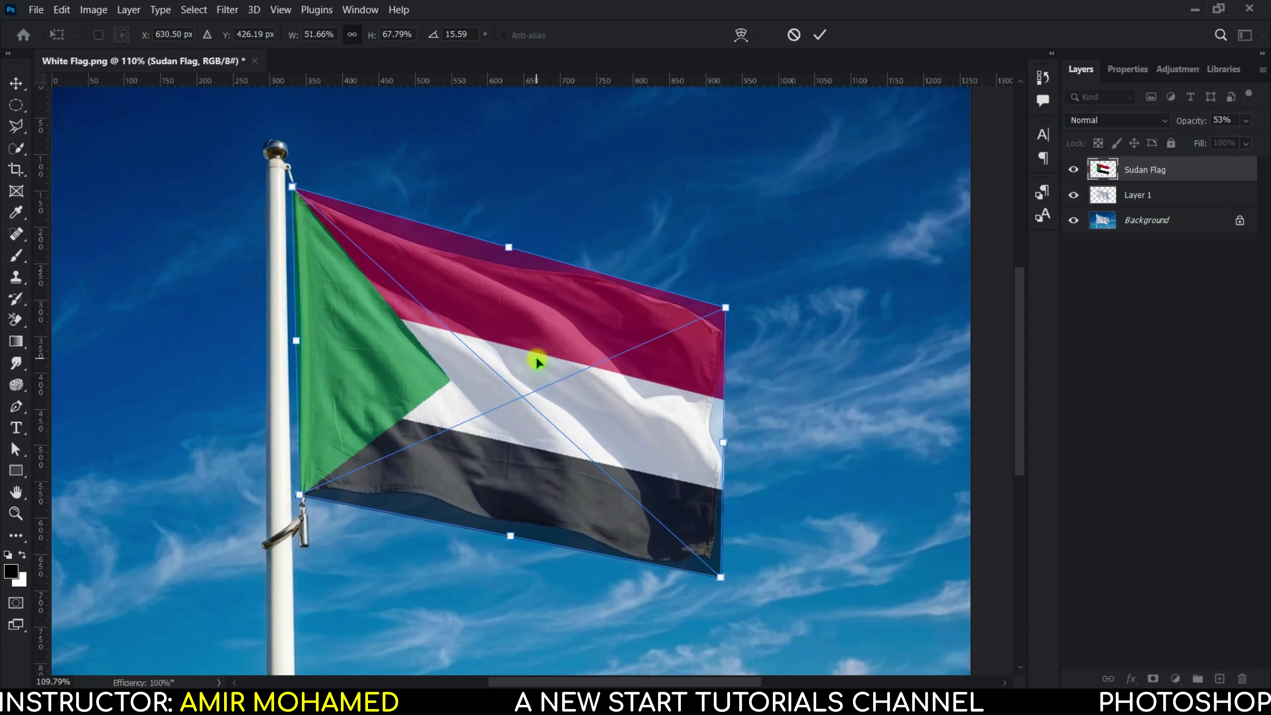
right_click(530, 355)
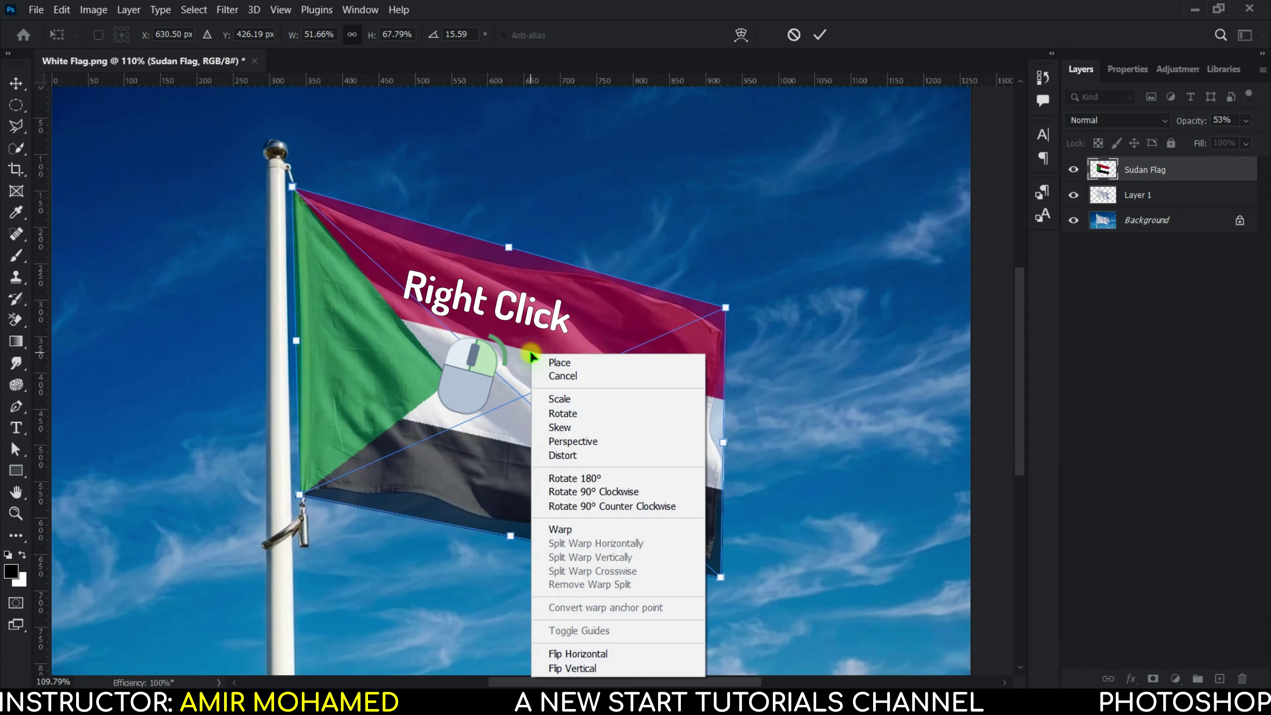
click(566, 529)
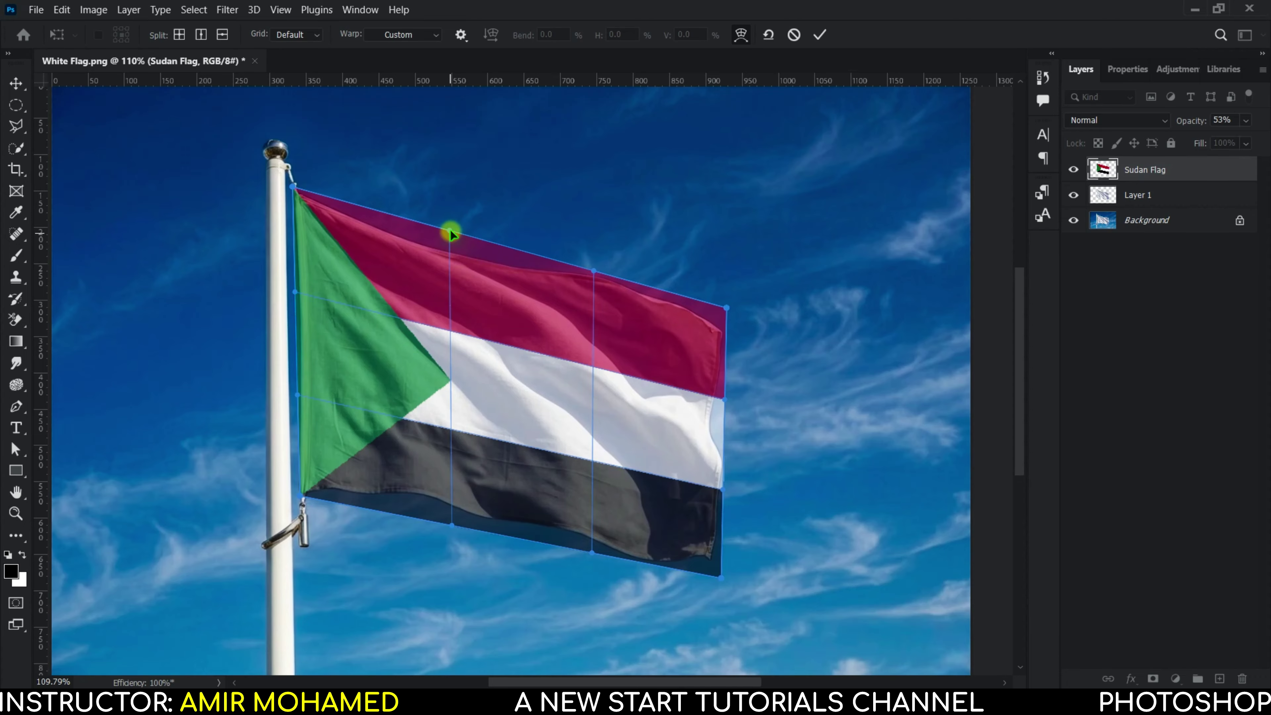
drag(449, 231, 432, 249)
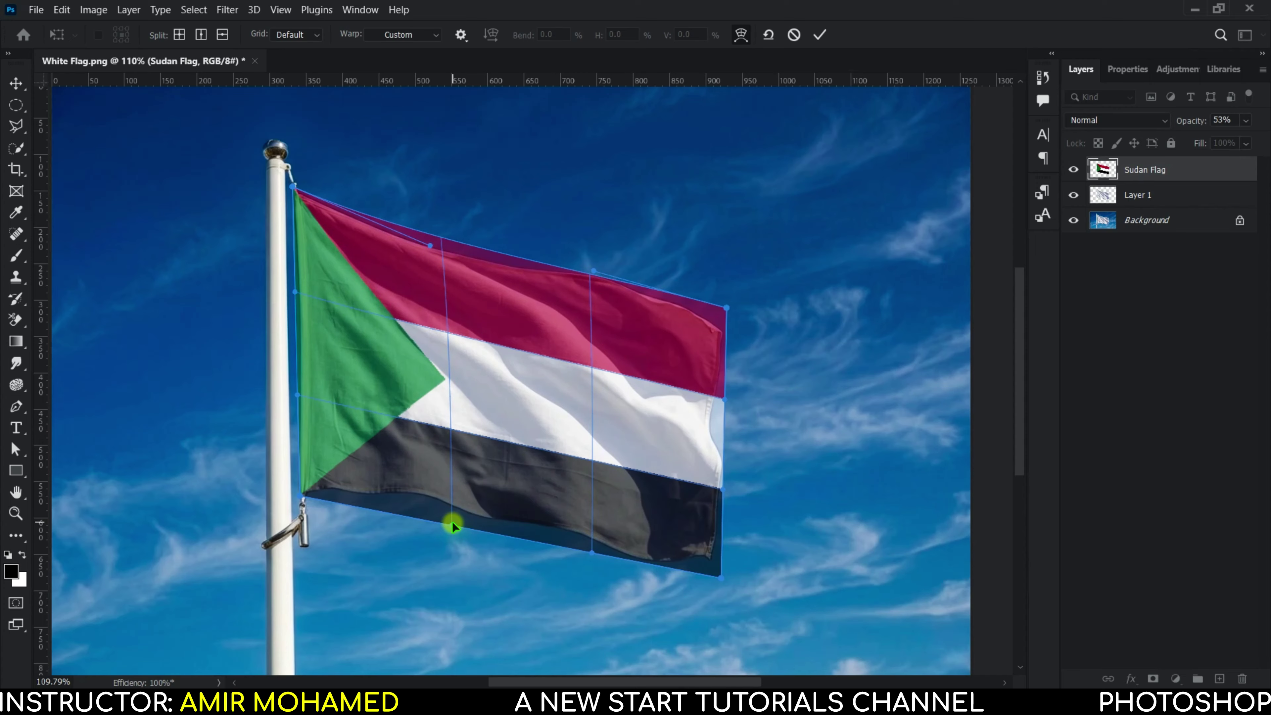
drag(453, 526, 446, 504)
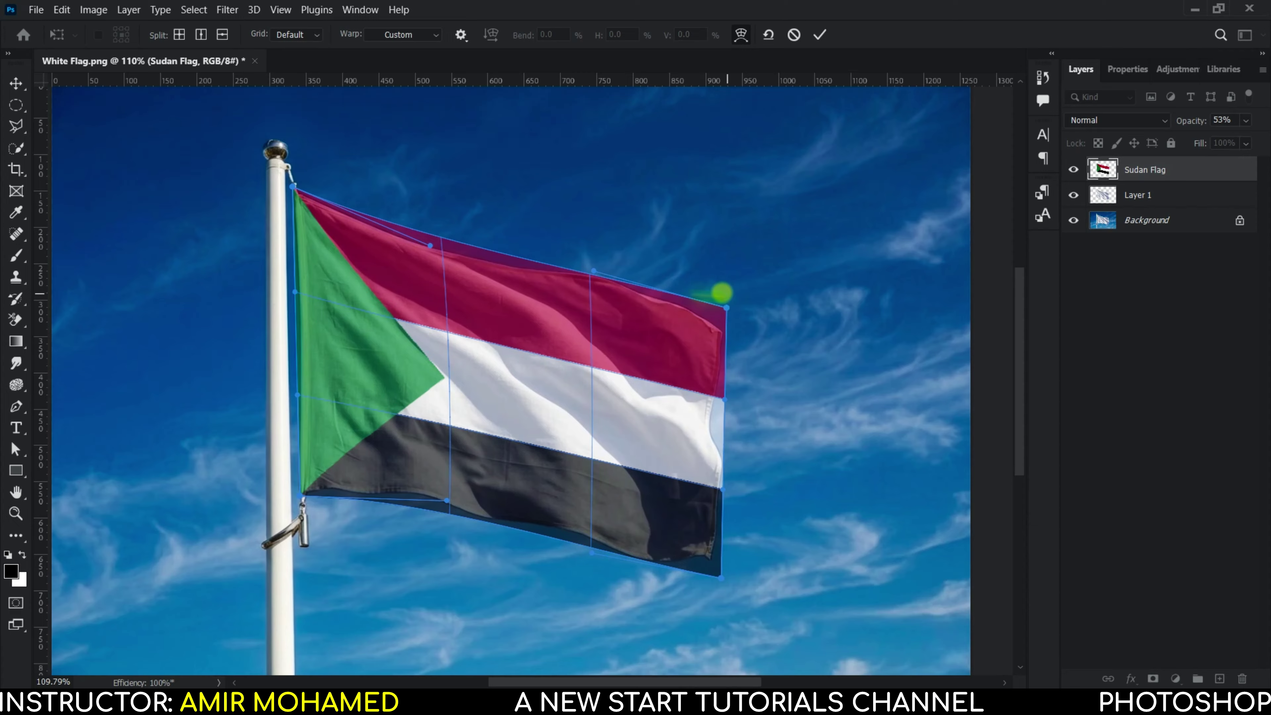
Fit the warp's outer section and two free-edge corners closer to the white flag, and apply the transformation
drag(594, 270, 595, 270)
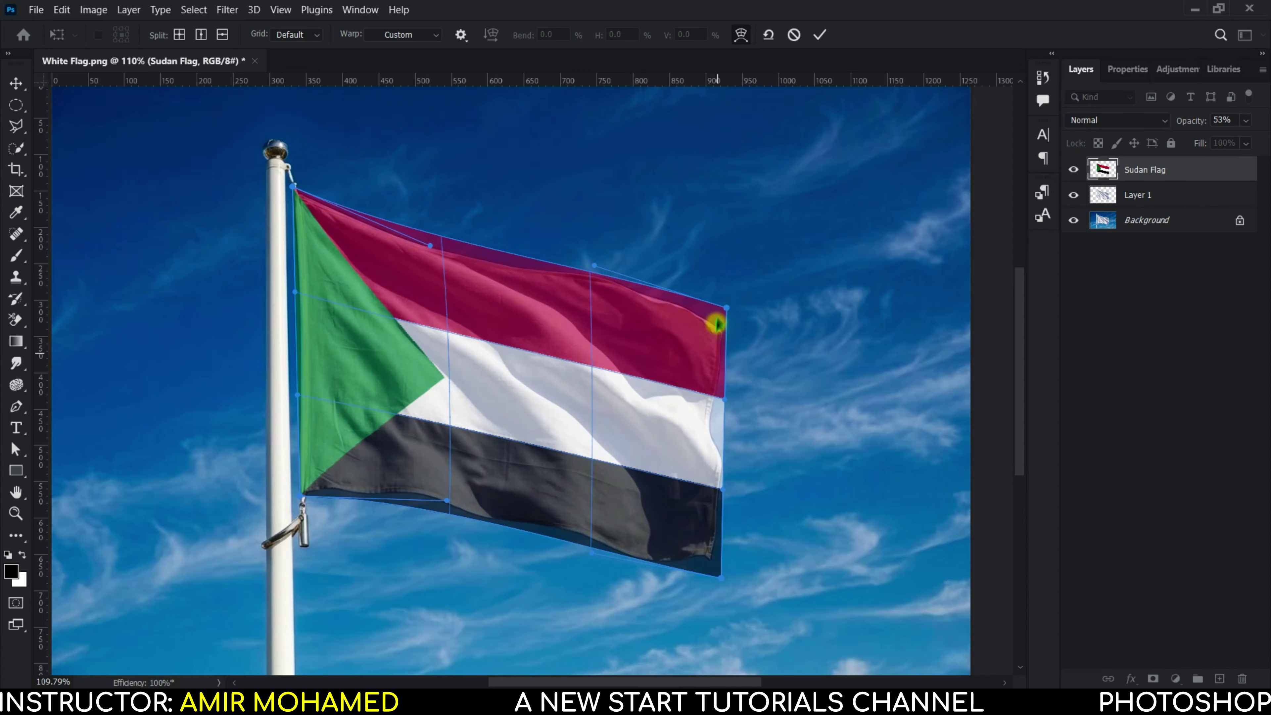
drag(727, 309, 722, 314)
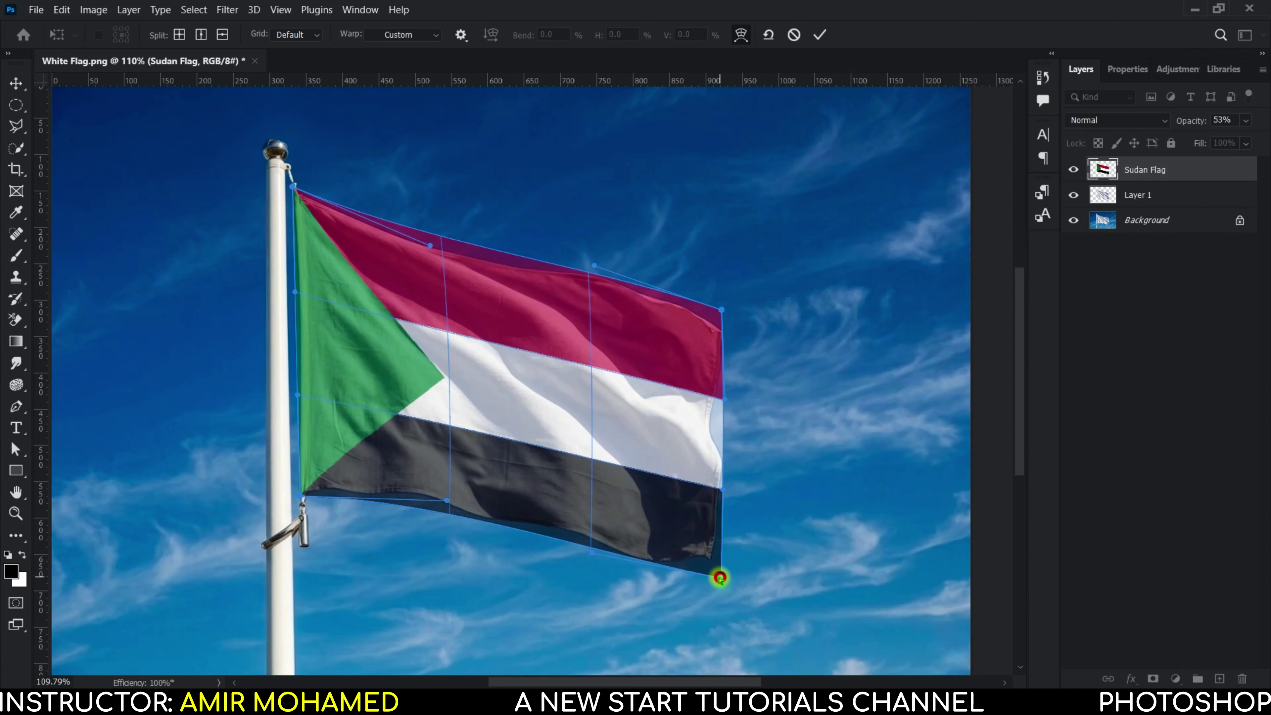
drag(720, 577, 717, 584)
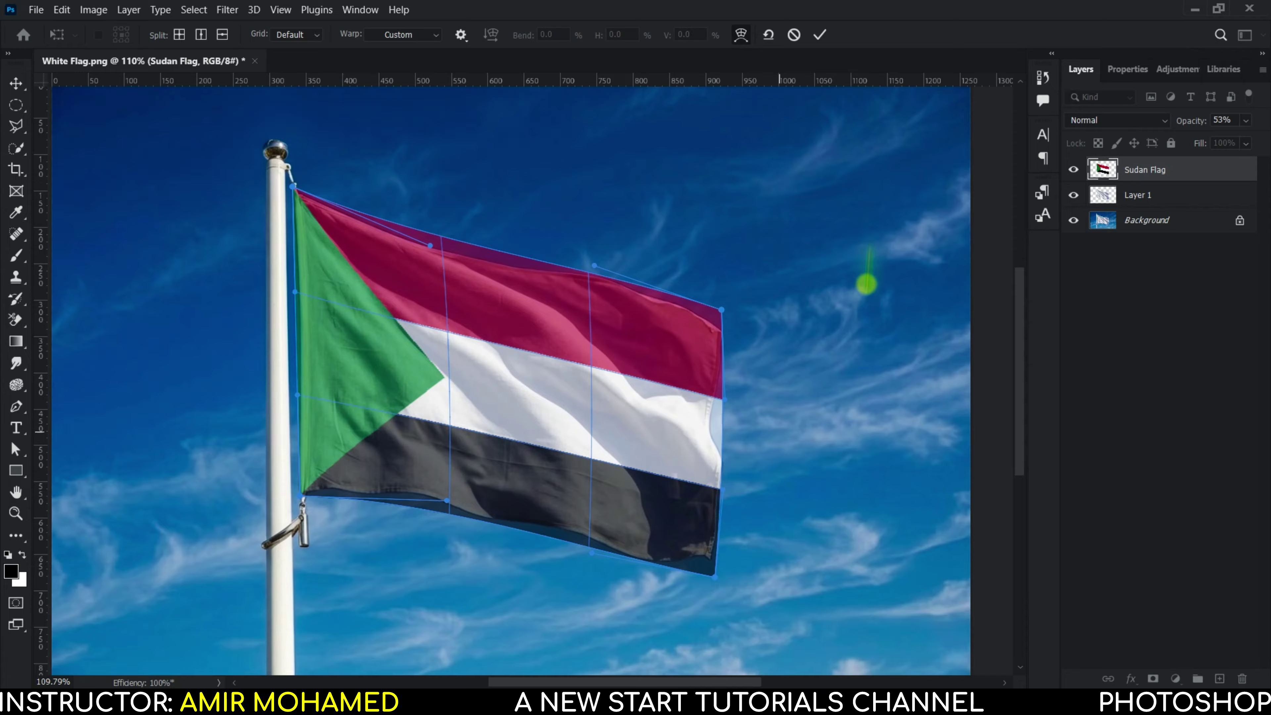
click(820, 37)
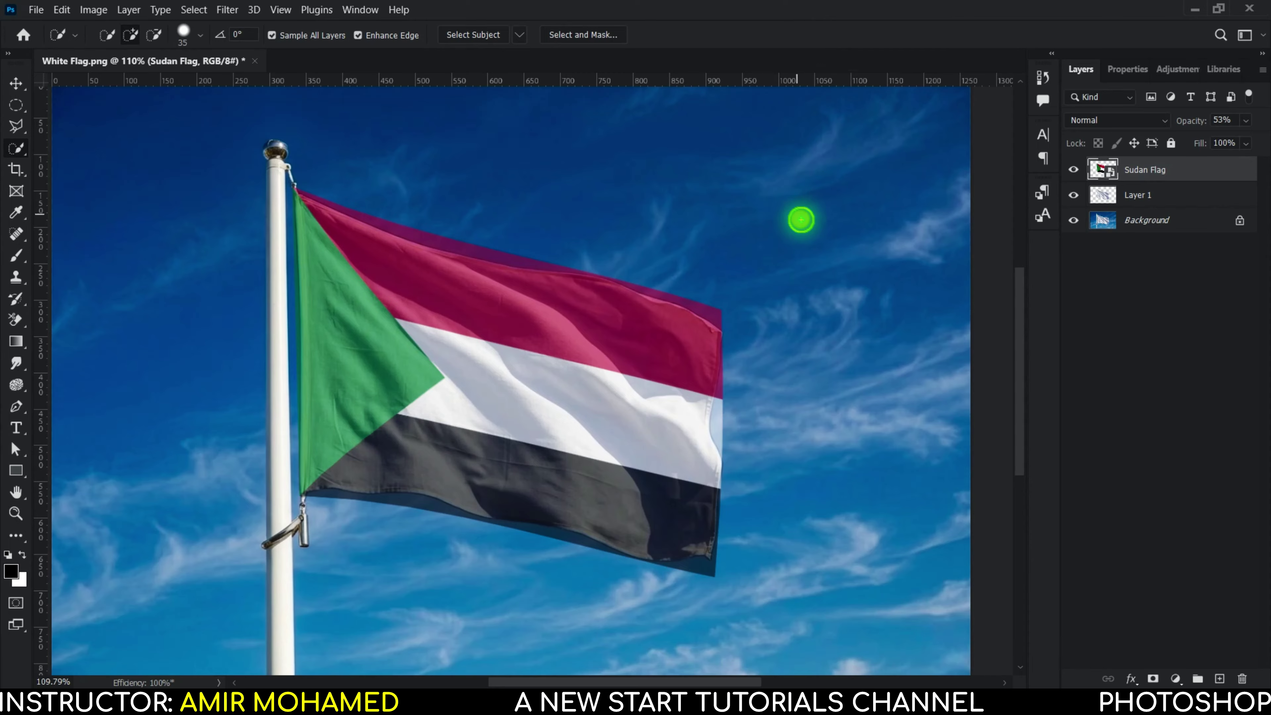
Raise the Sudan Flag layer's opacity to 100% and clip it to Layer 1 with a clipping mask
drag(1191, 124, 1240, 133)
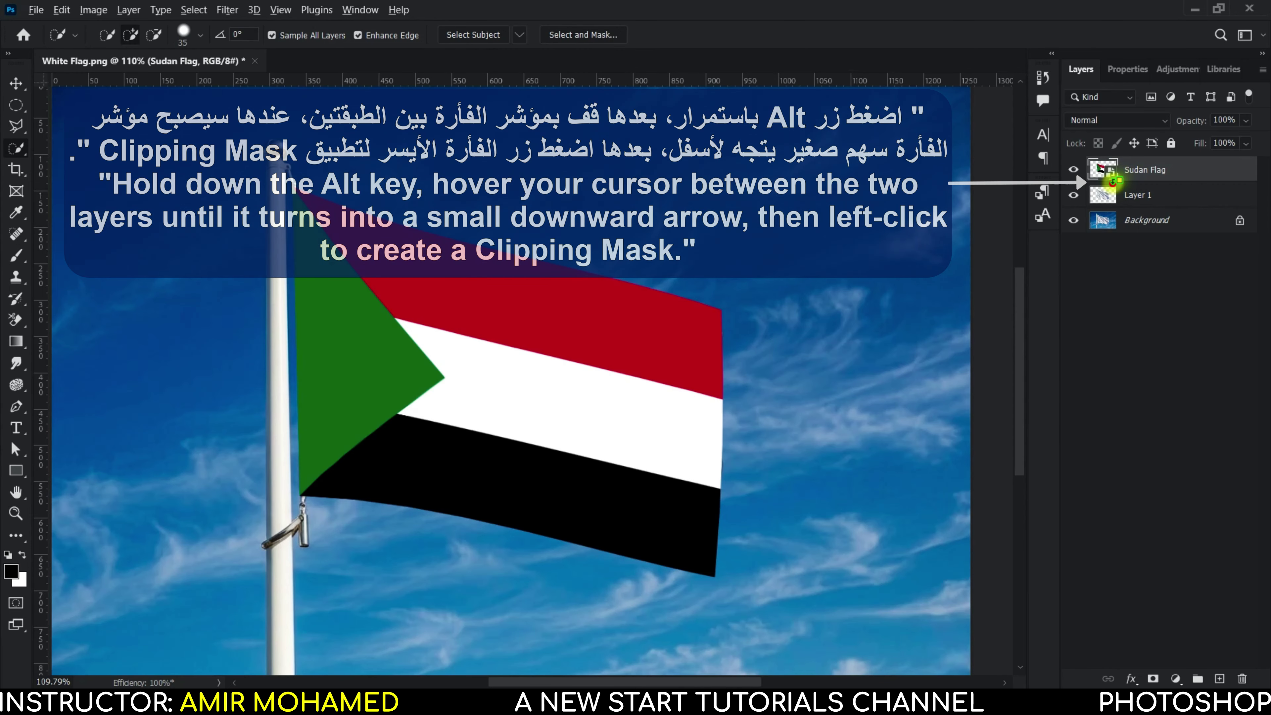
alt+click(1113, 180)
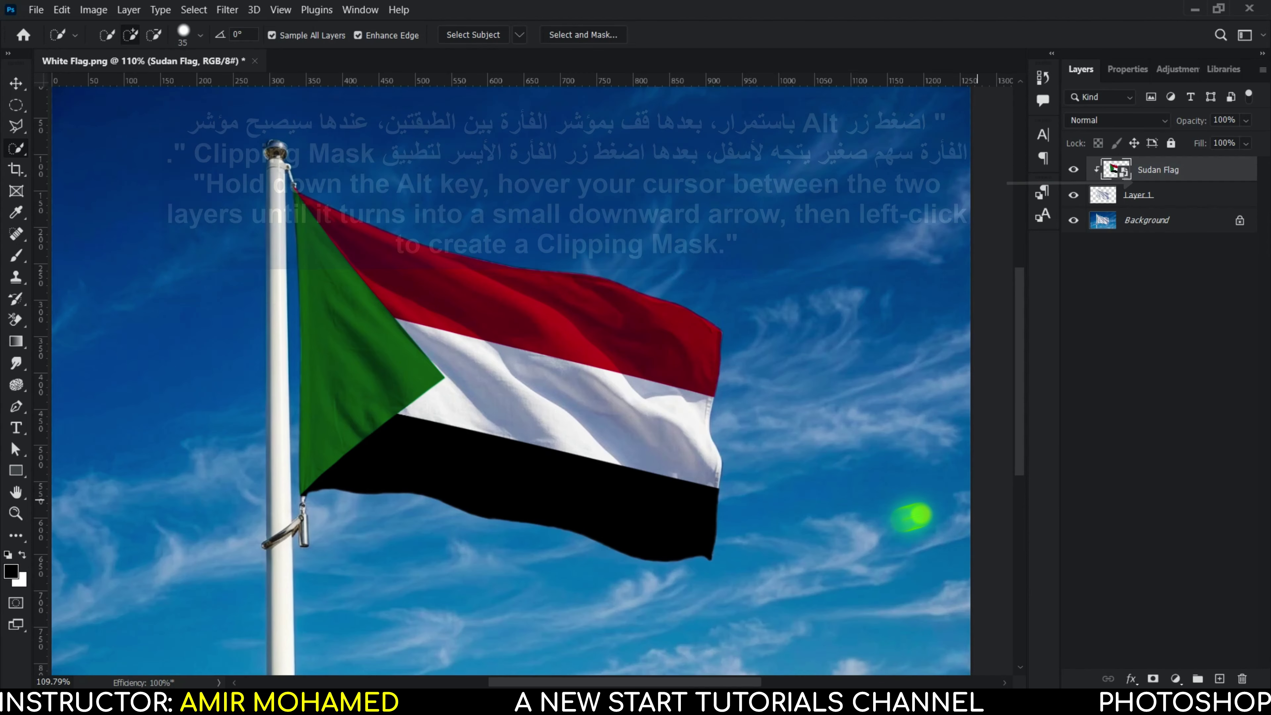
Select the flag's black stripe and lighten it with Levels, setting the output black level to 70
click(596, 493)
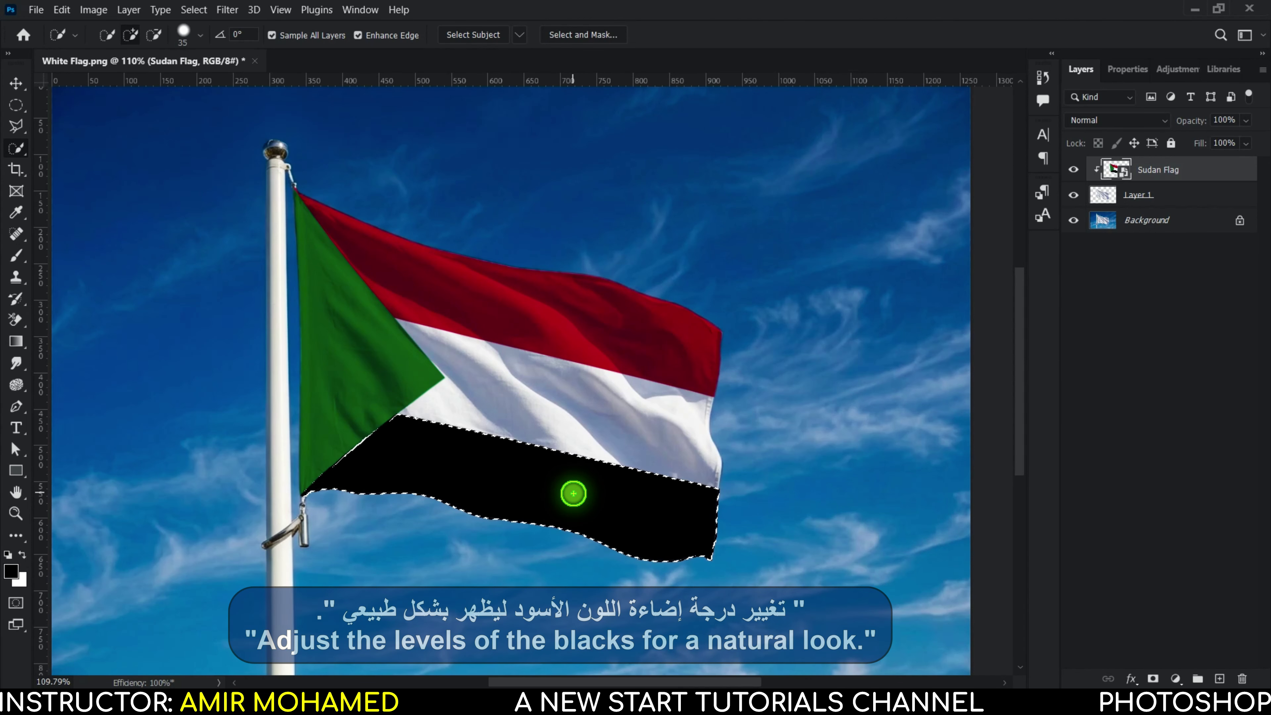
key(ctrl+l)
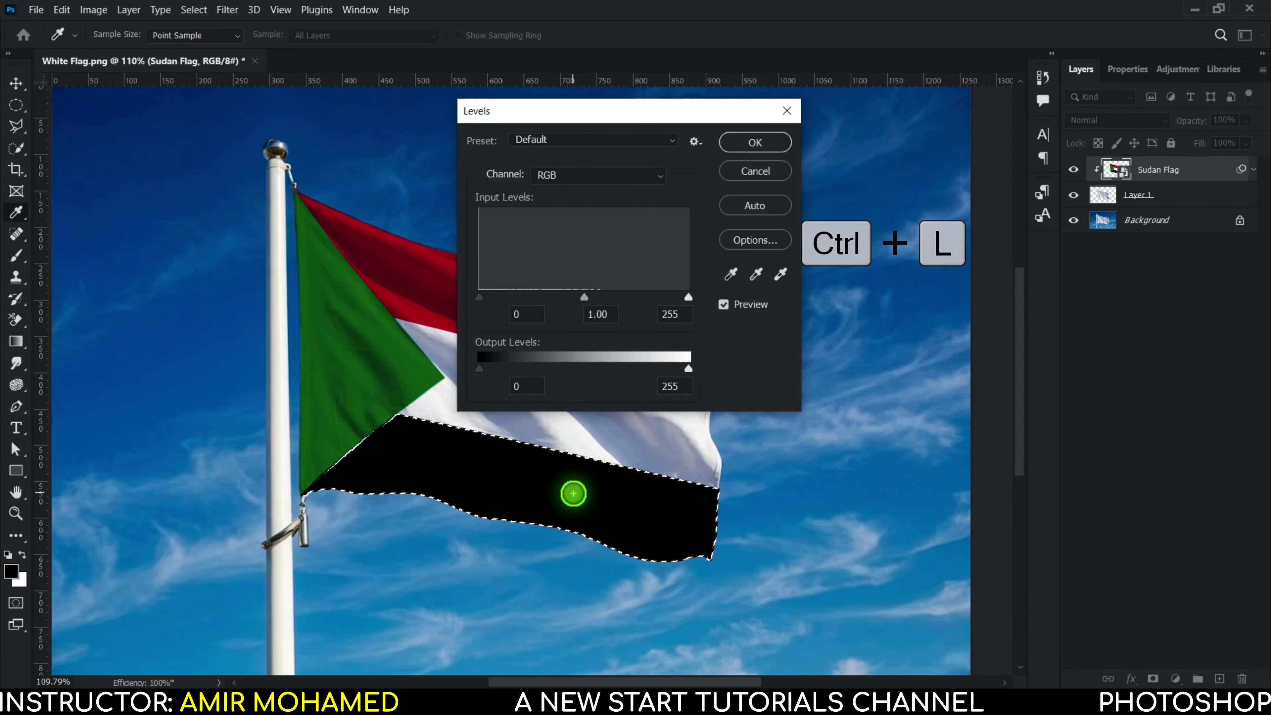
drag(621, 115, 941, 237)
drag(799, 494, 844, 494)
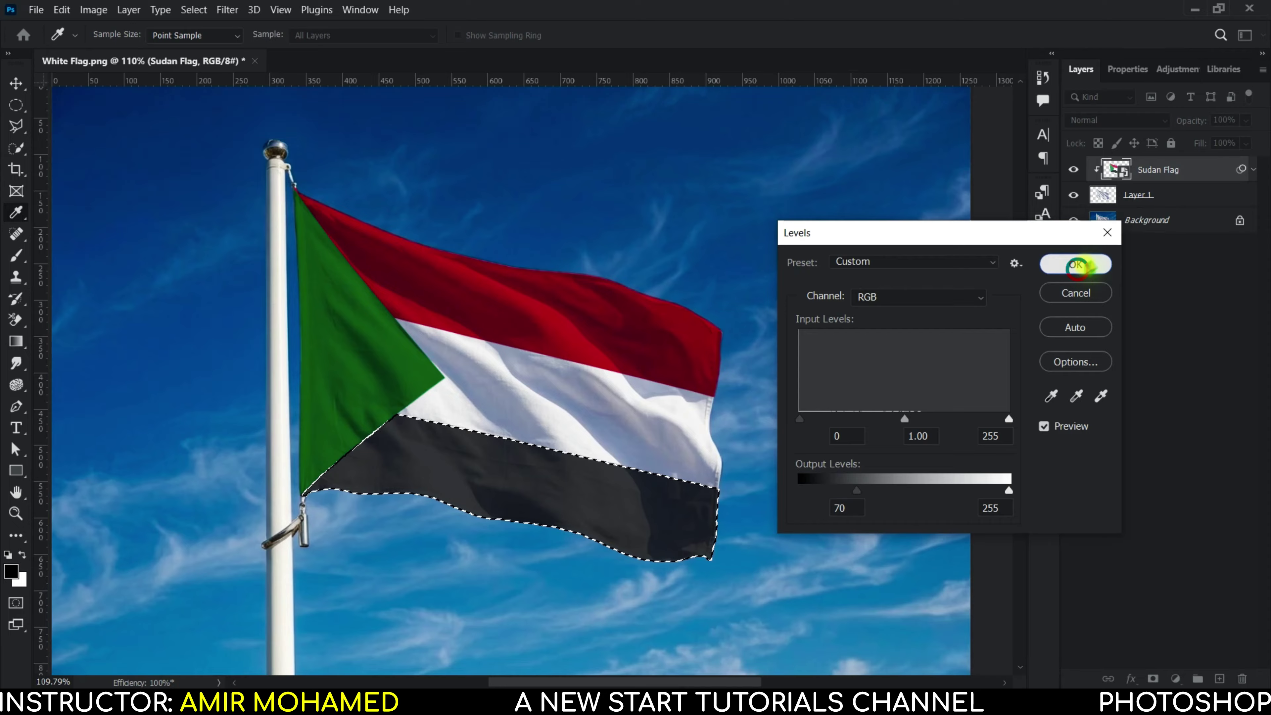
click(1076, 265)
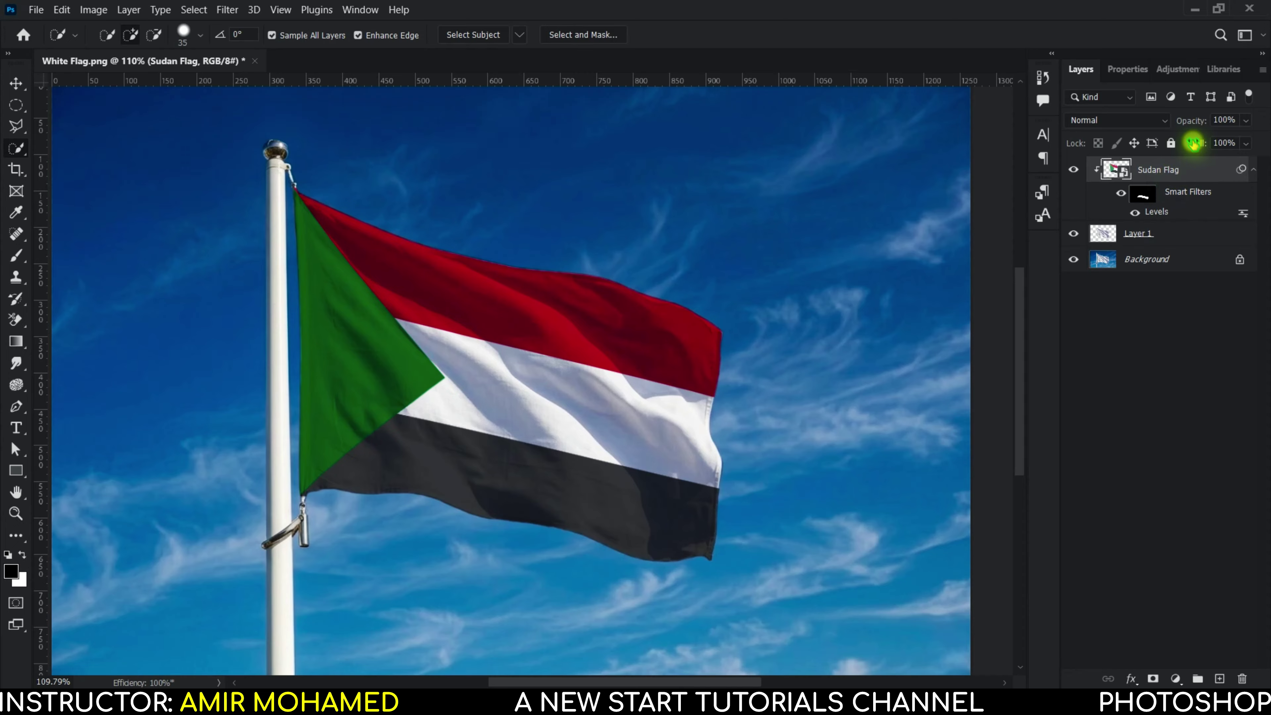
Set the Sudan Flag layer's blend mode to Multiply
click(1167, 122)
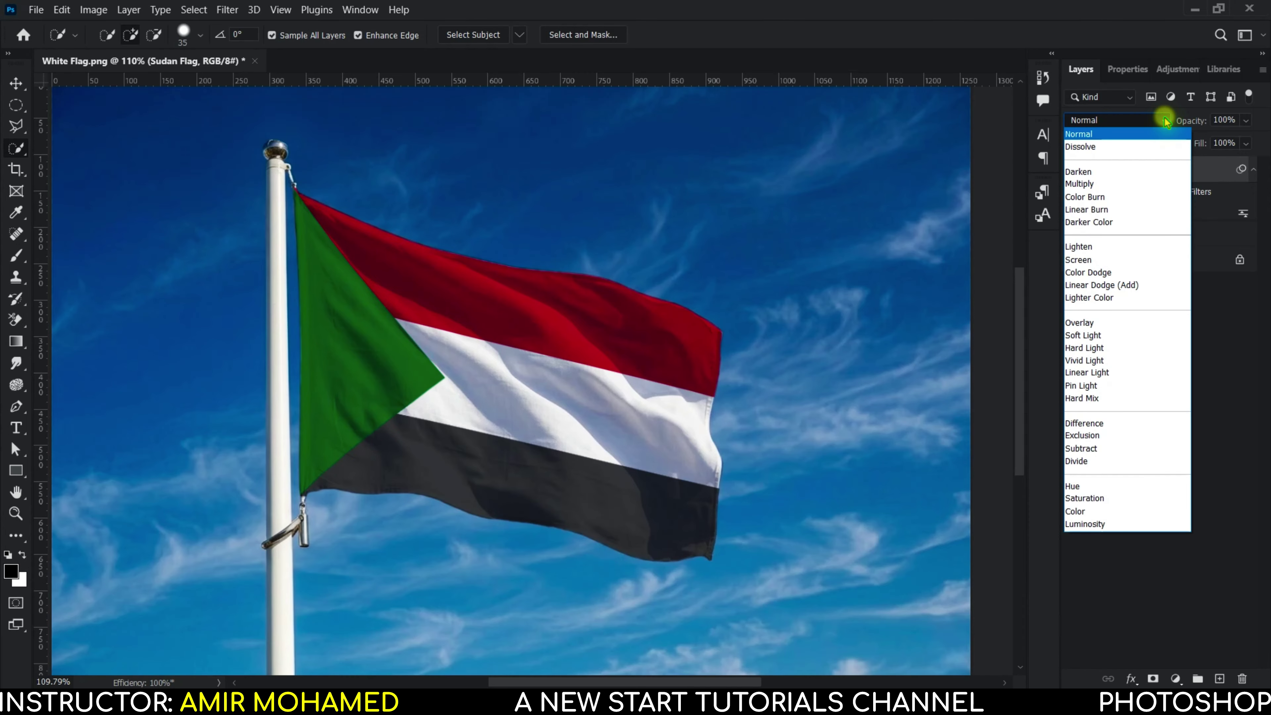
click(1149, 187)
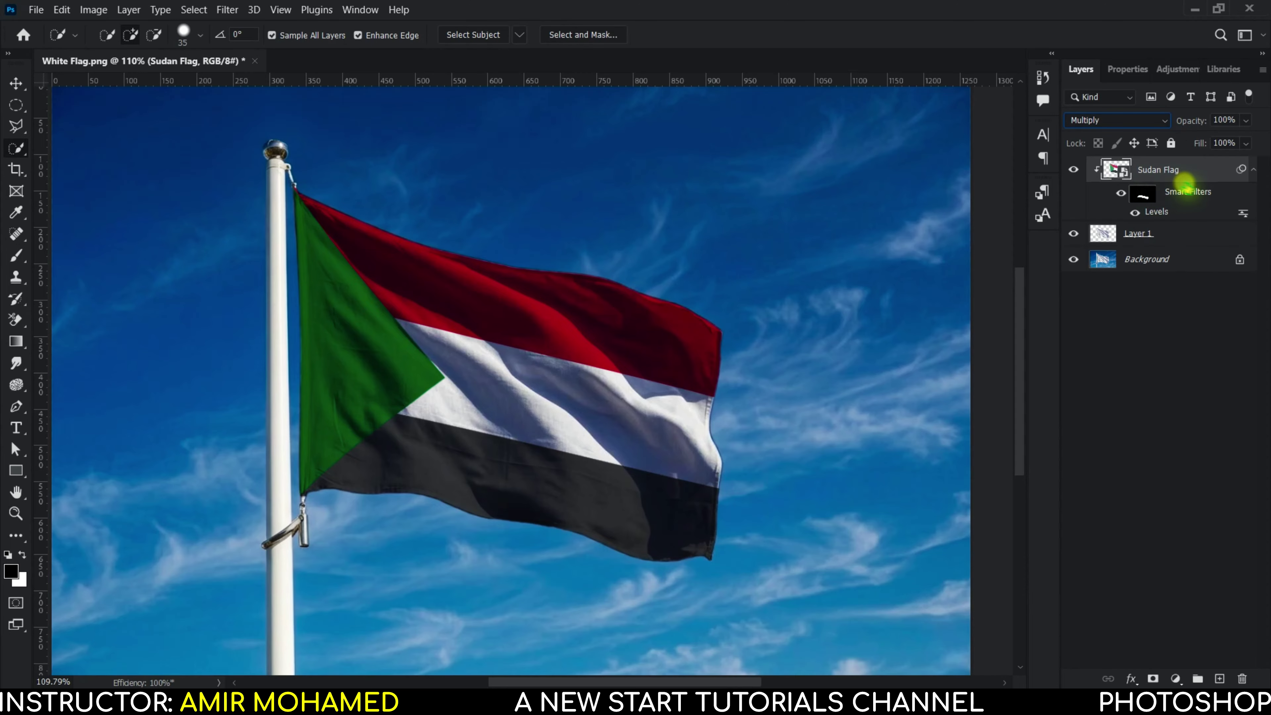
Adjust Layer 1 with Levels, using input levels 21, 1.62 and 200 and output levels 100 and 244
click(1135, 239)
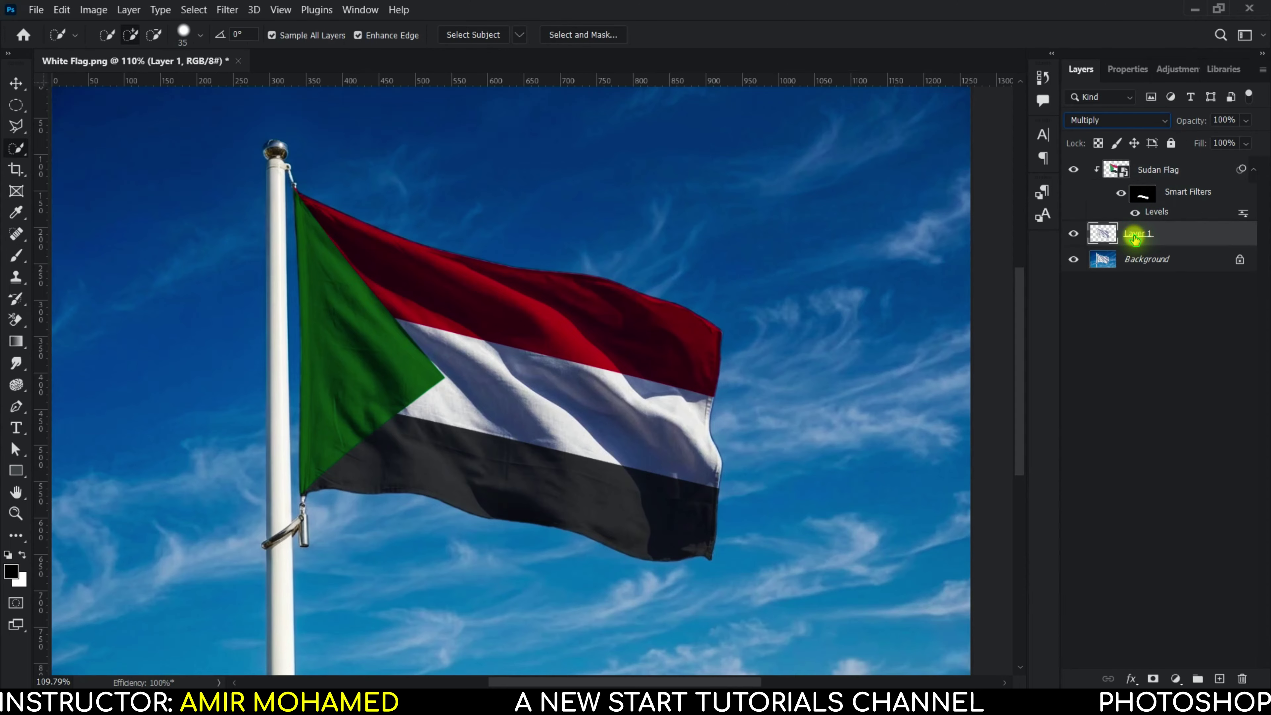
key(ctrl+l)
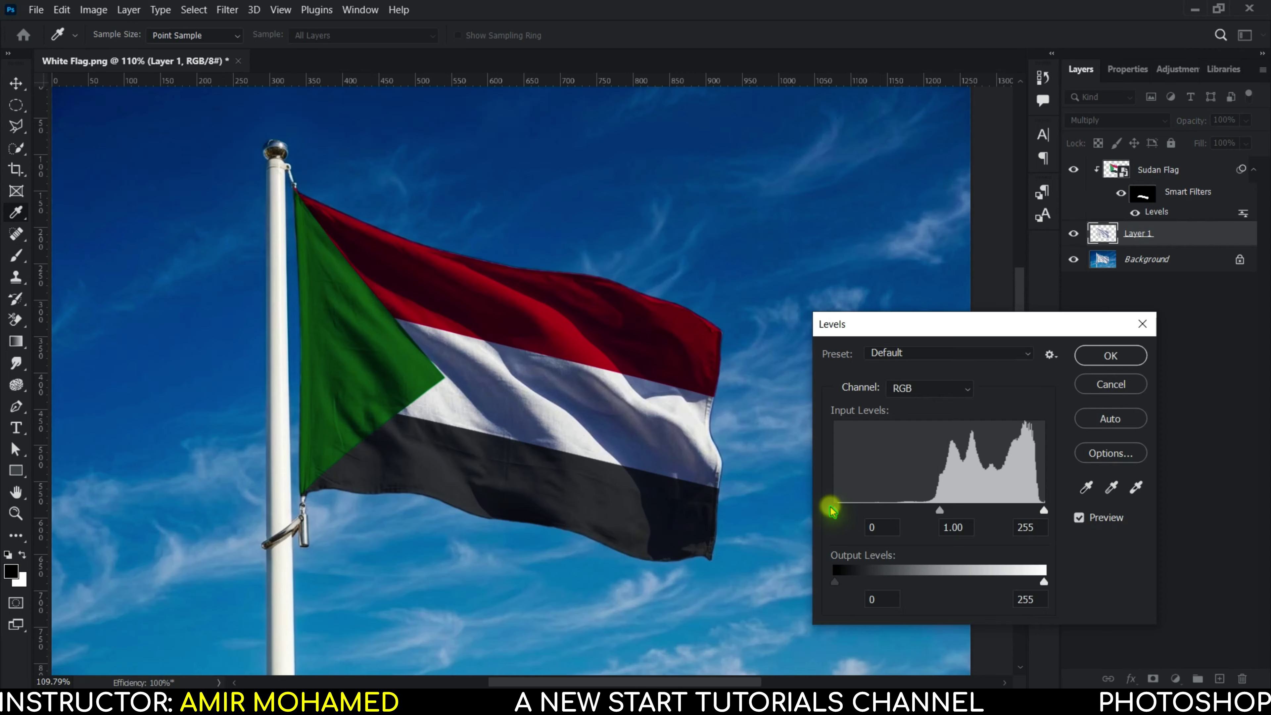
drag(852, 510, 854, 511)
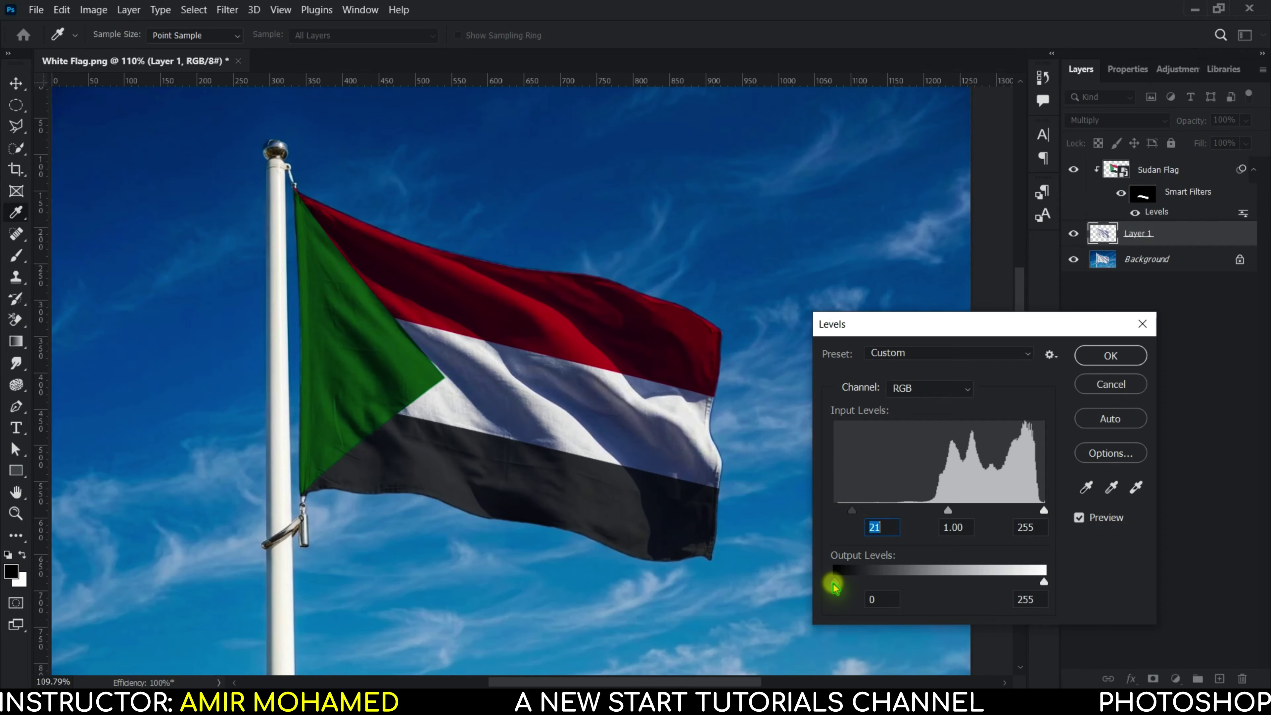
drag(834, 585, 917, 582)
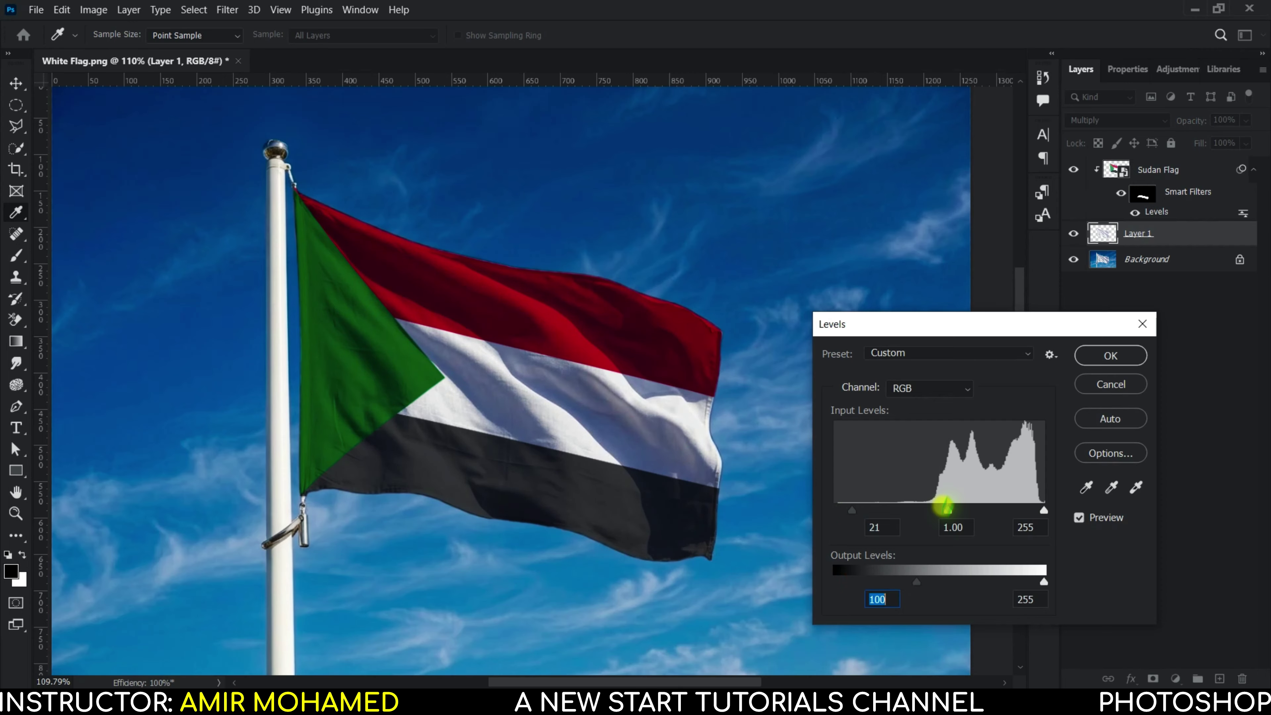
drag(948, 511, 926, 513)
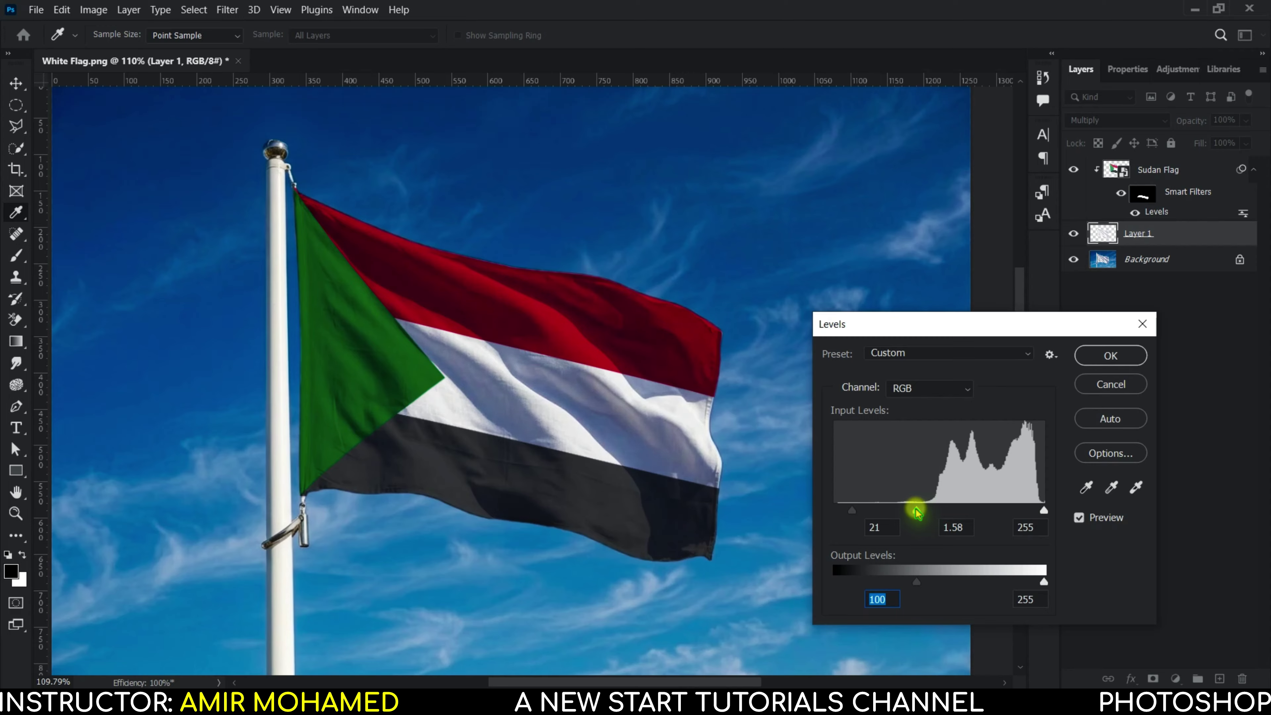
click(915, 510)
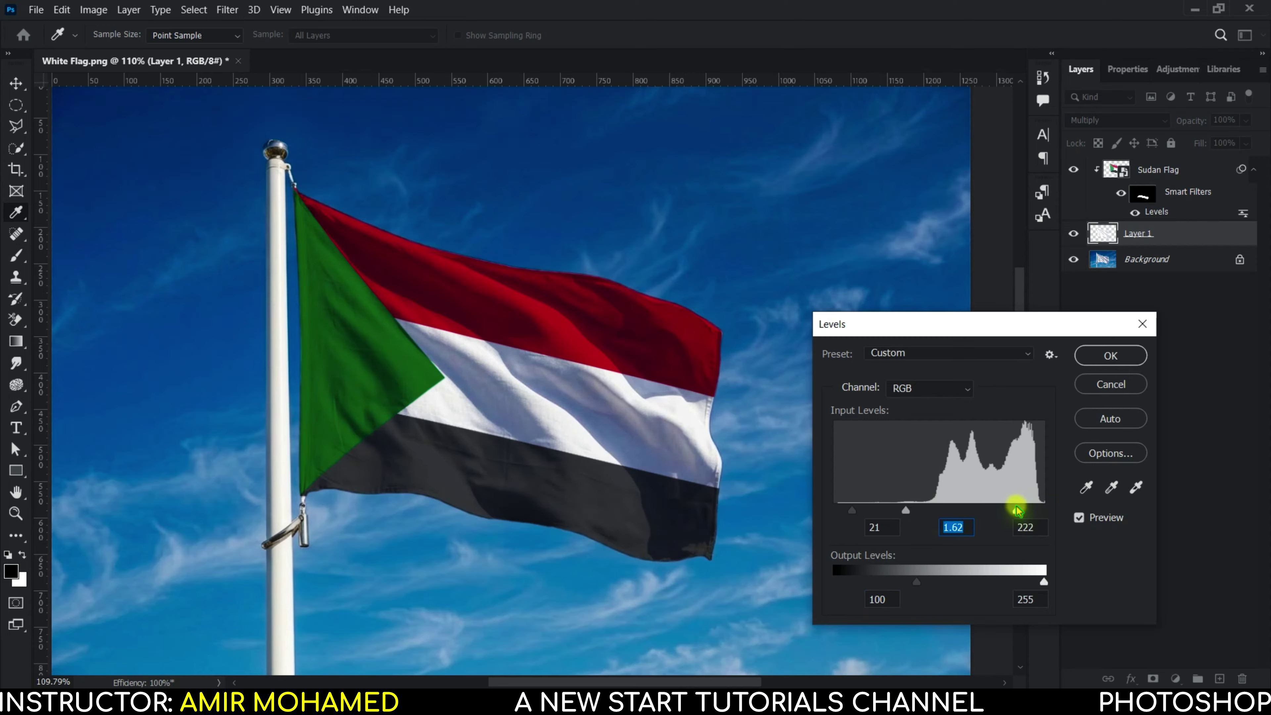
click(999, 508)
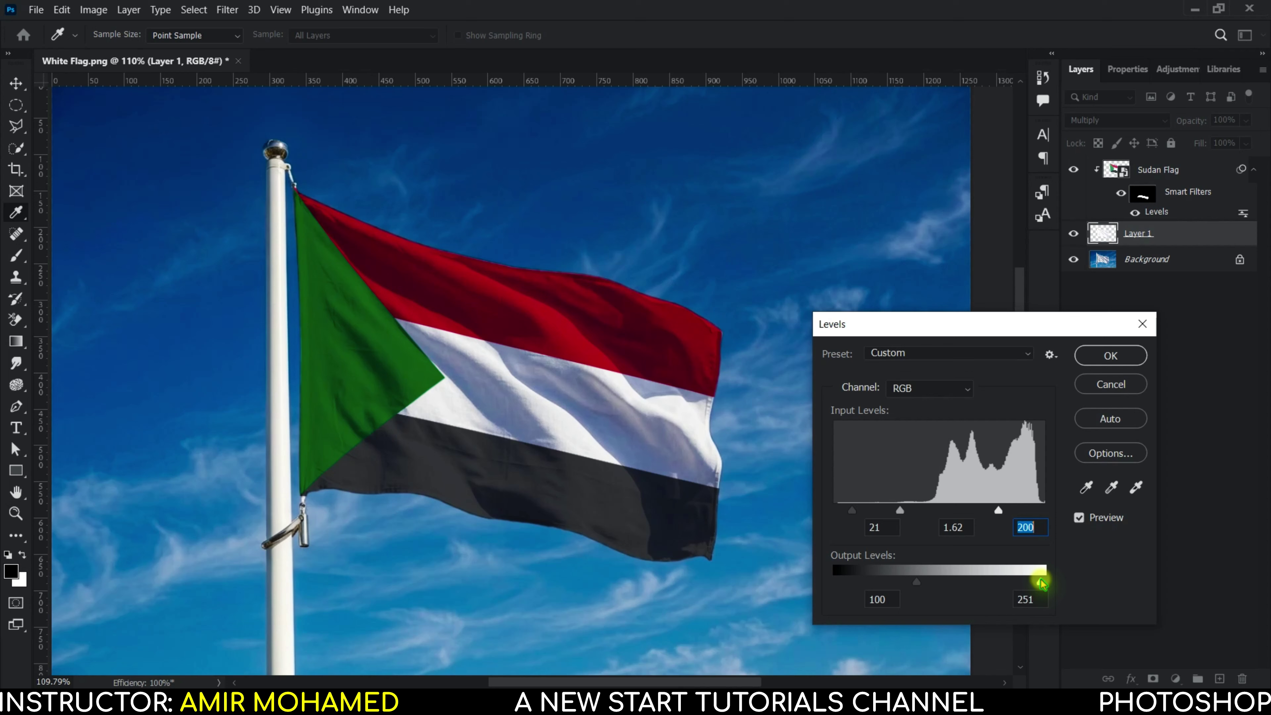
drag(1035, 580, 1034, 581)
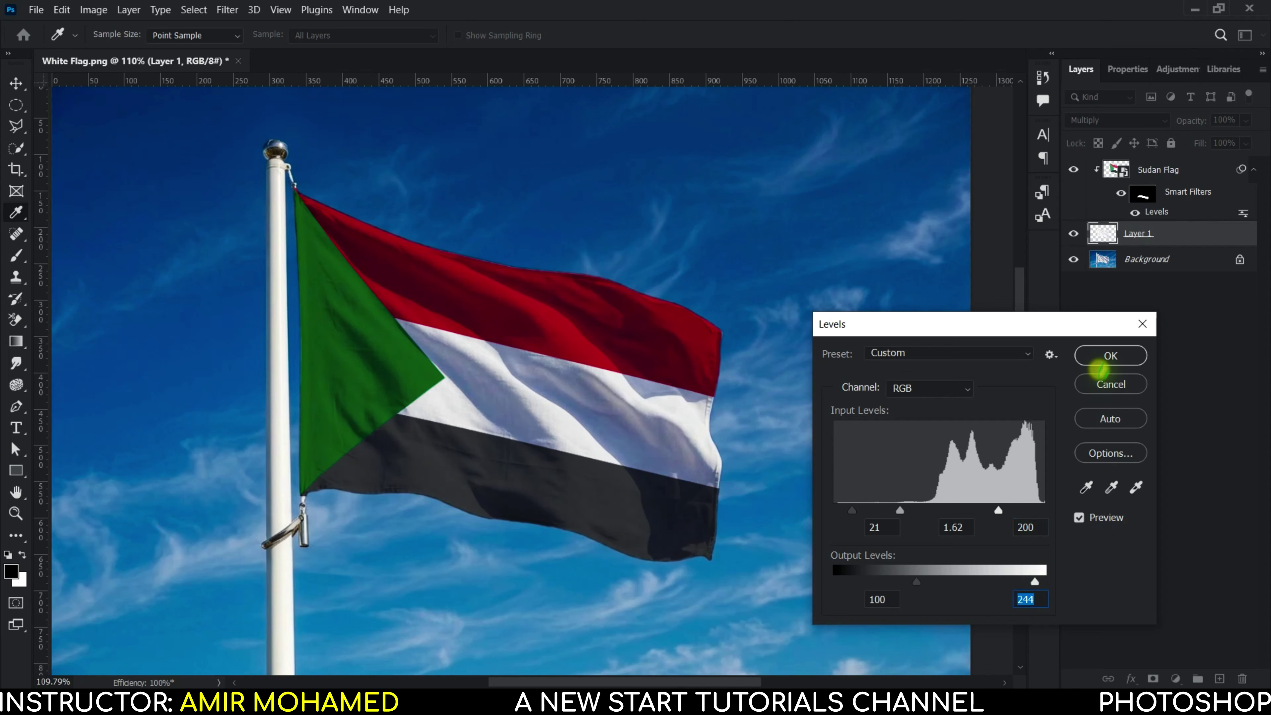
click(1109, 355)
key(w)
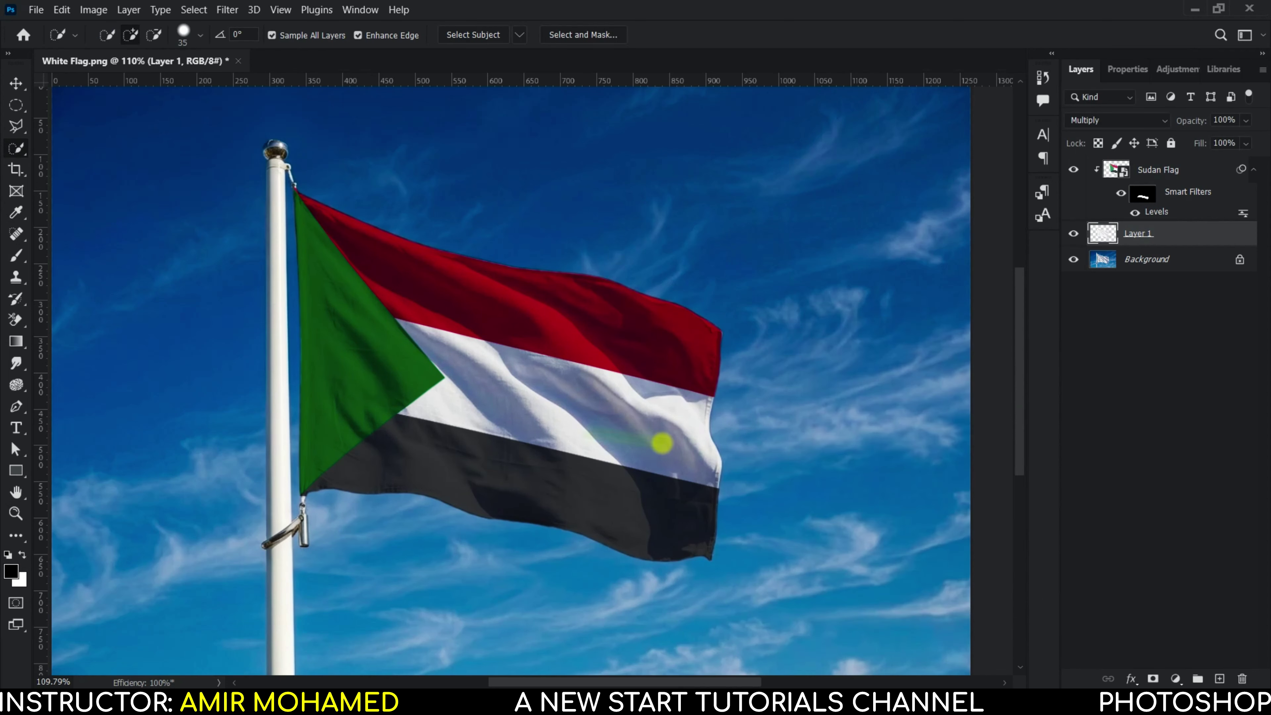
Export the composite as a PNG named Sudan-Flag in the Sudan Flag folder under Downloads
click(35, 9)
mouse_move(58, 254)
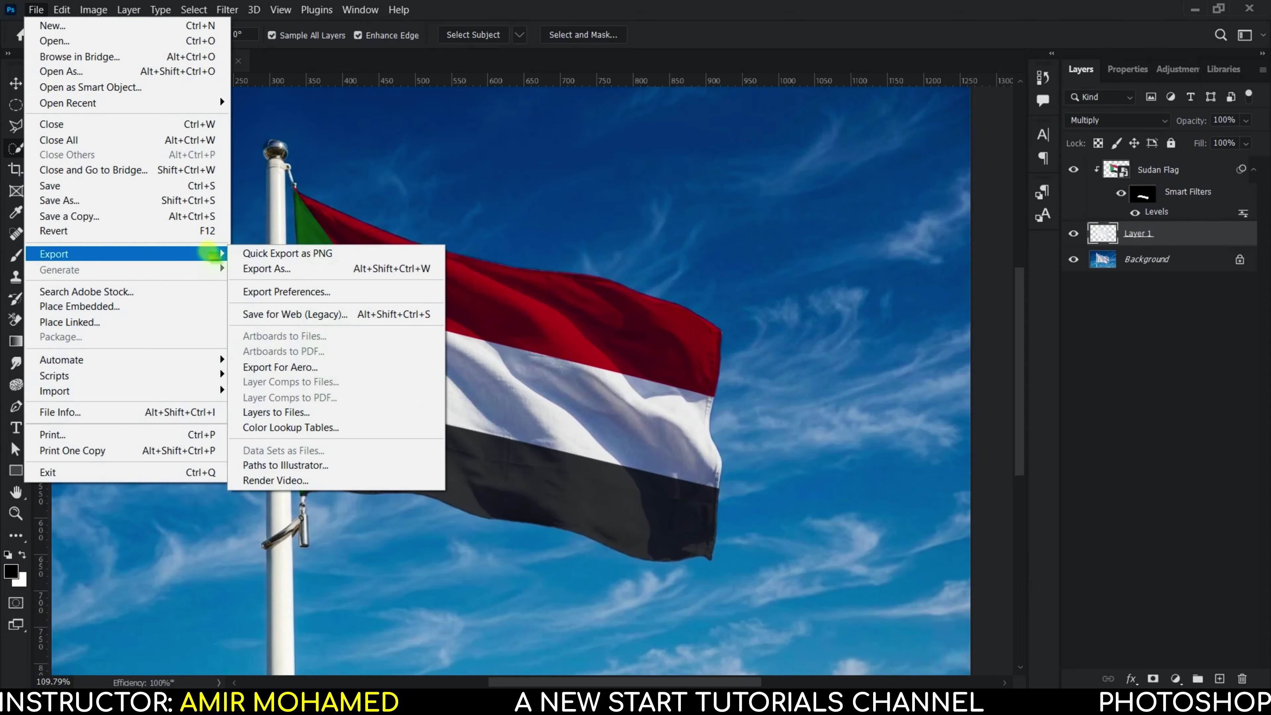
click(407, 257)
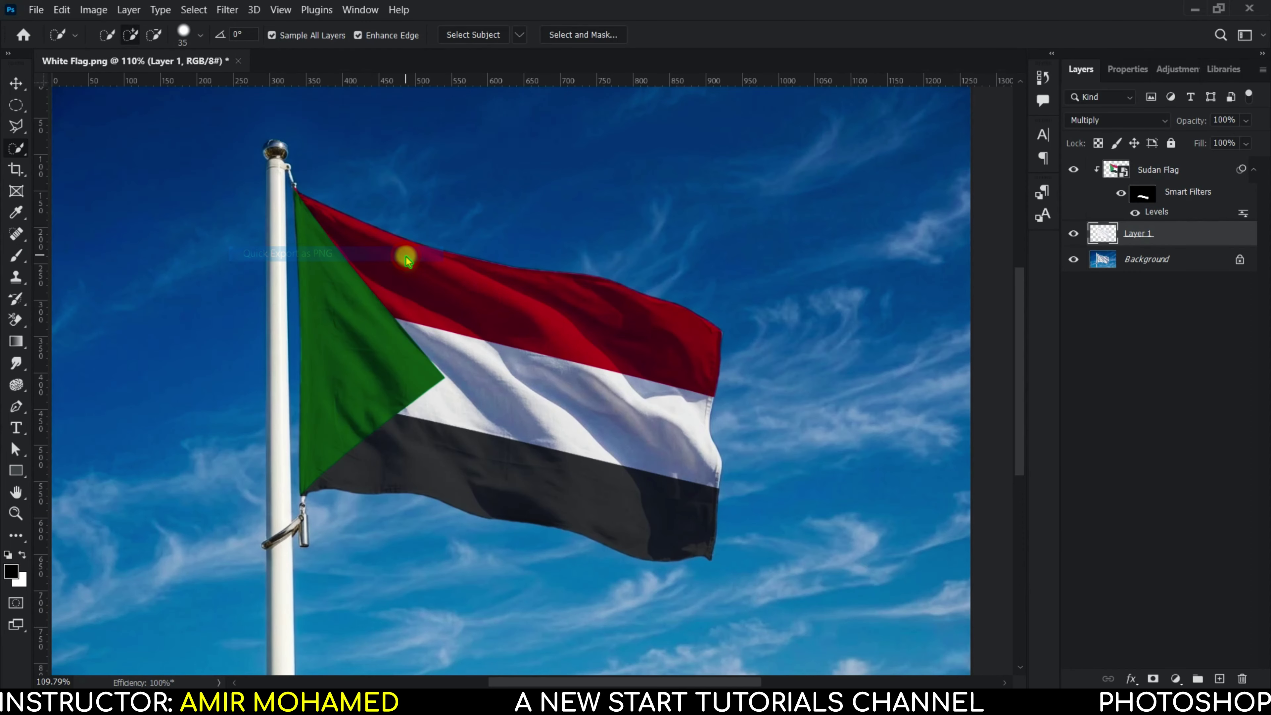
text(Su)
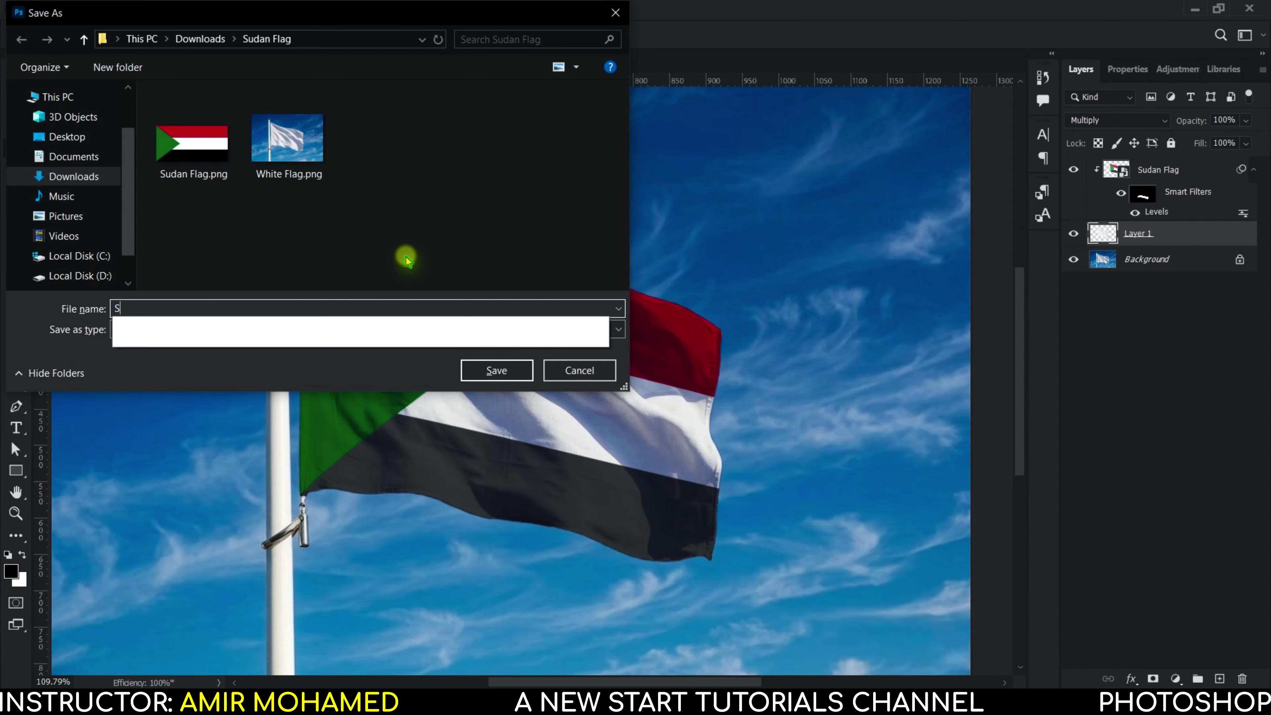
text(-Flag)
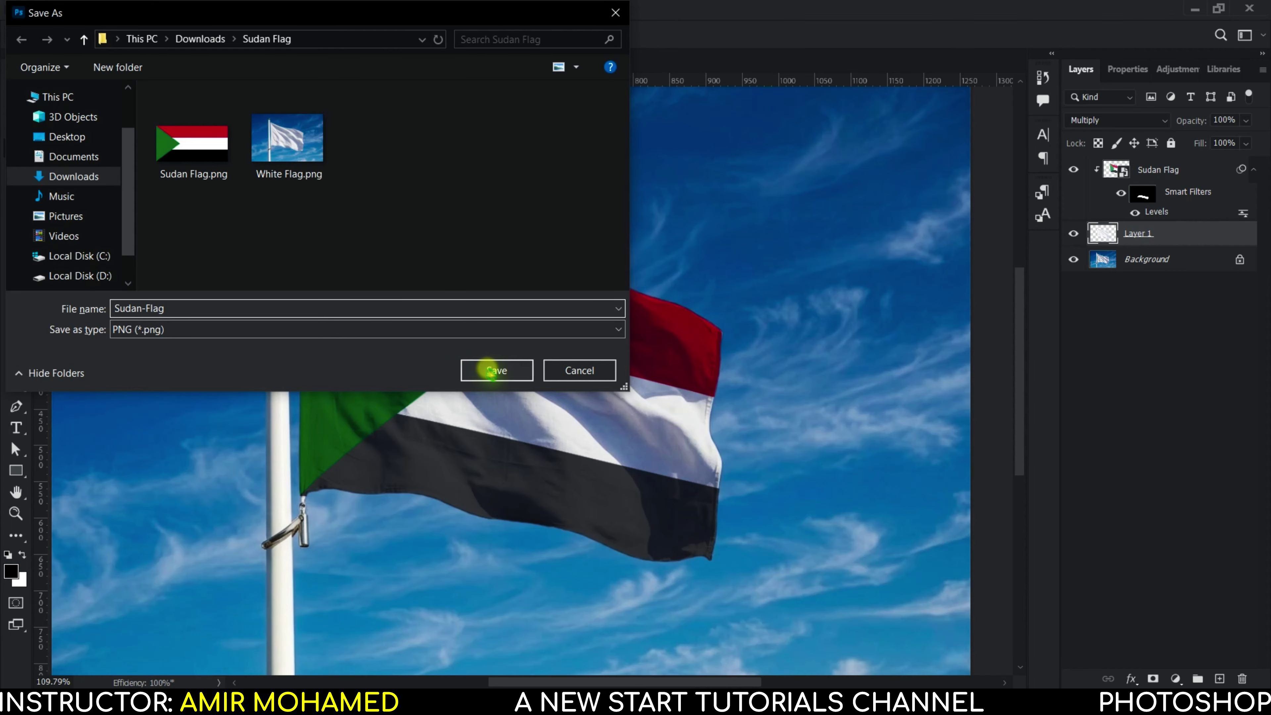
click(503, 371)
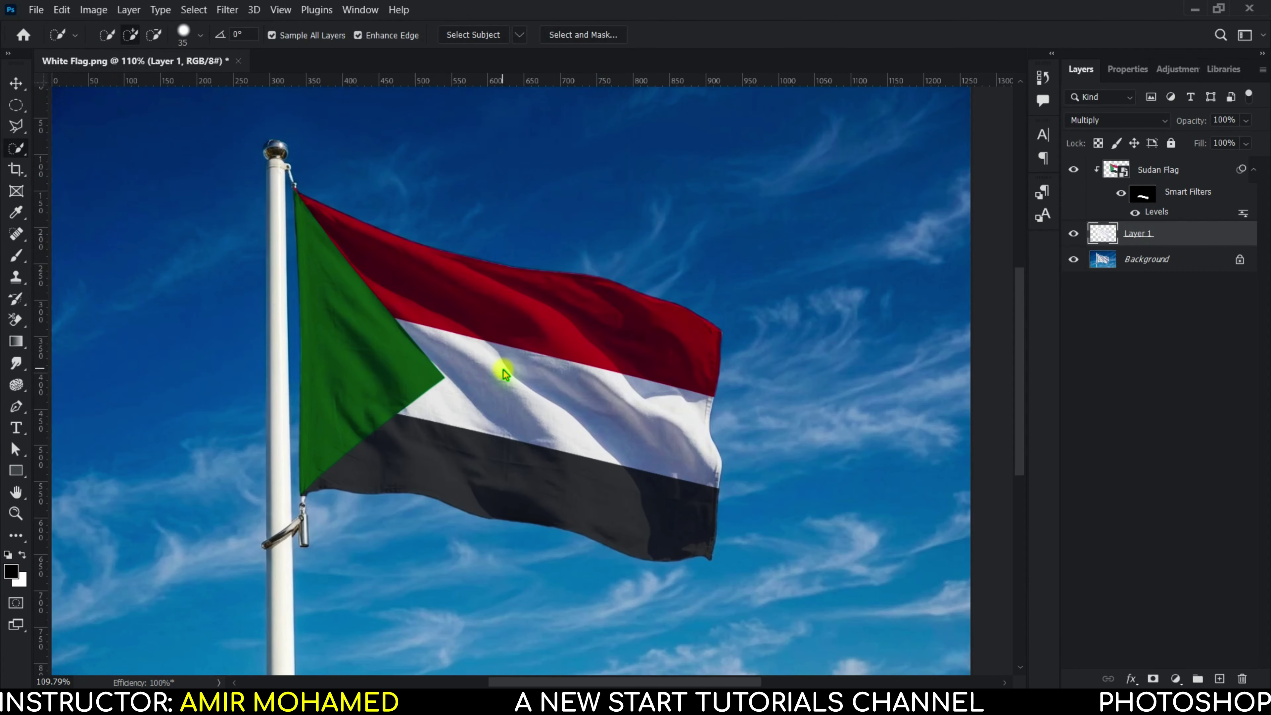